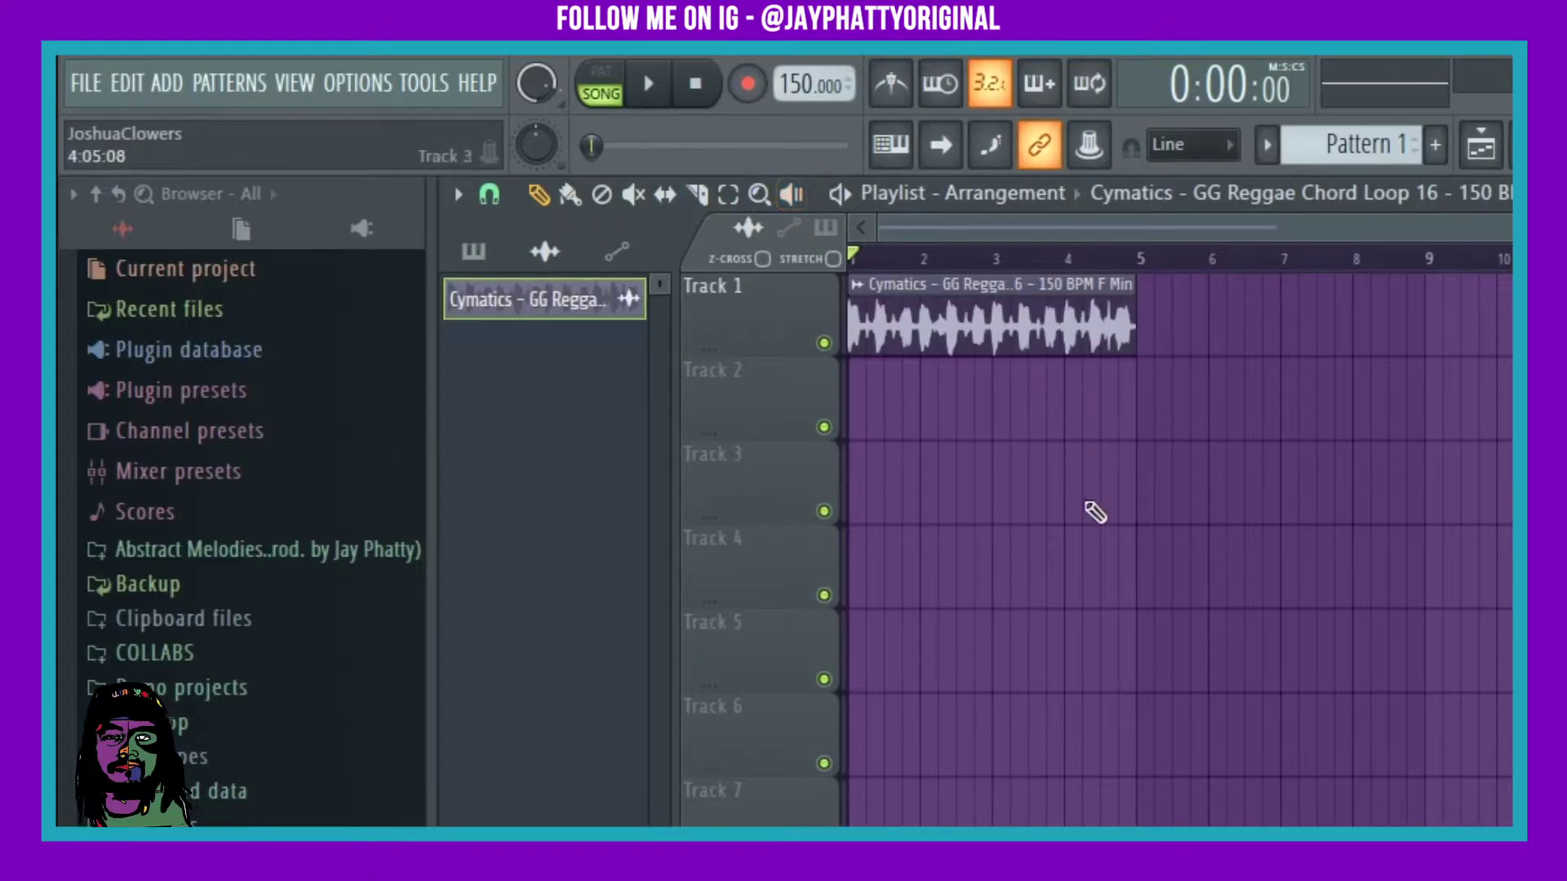
Switch the playlist editing tool through Slice, Draw, Paint and Slip, ending on Draw
key(c)
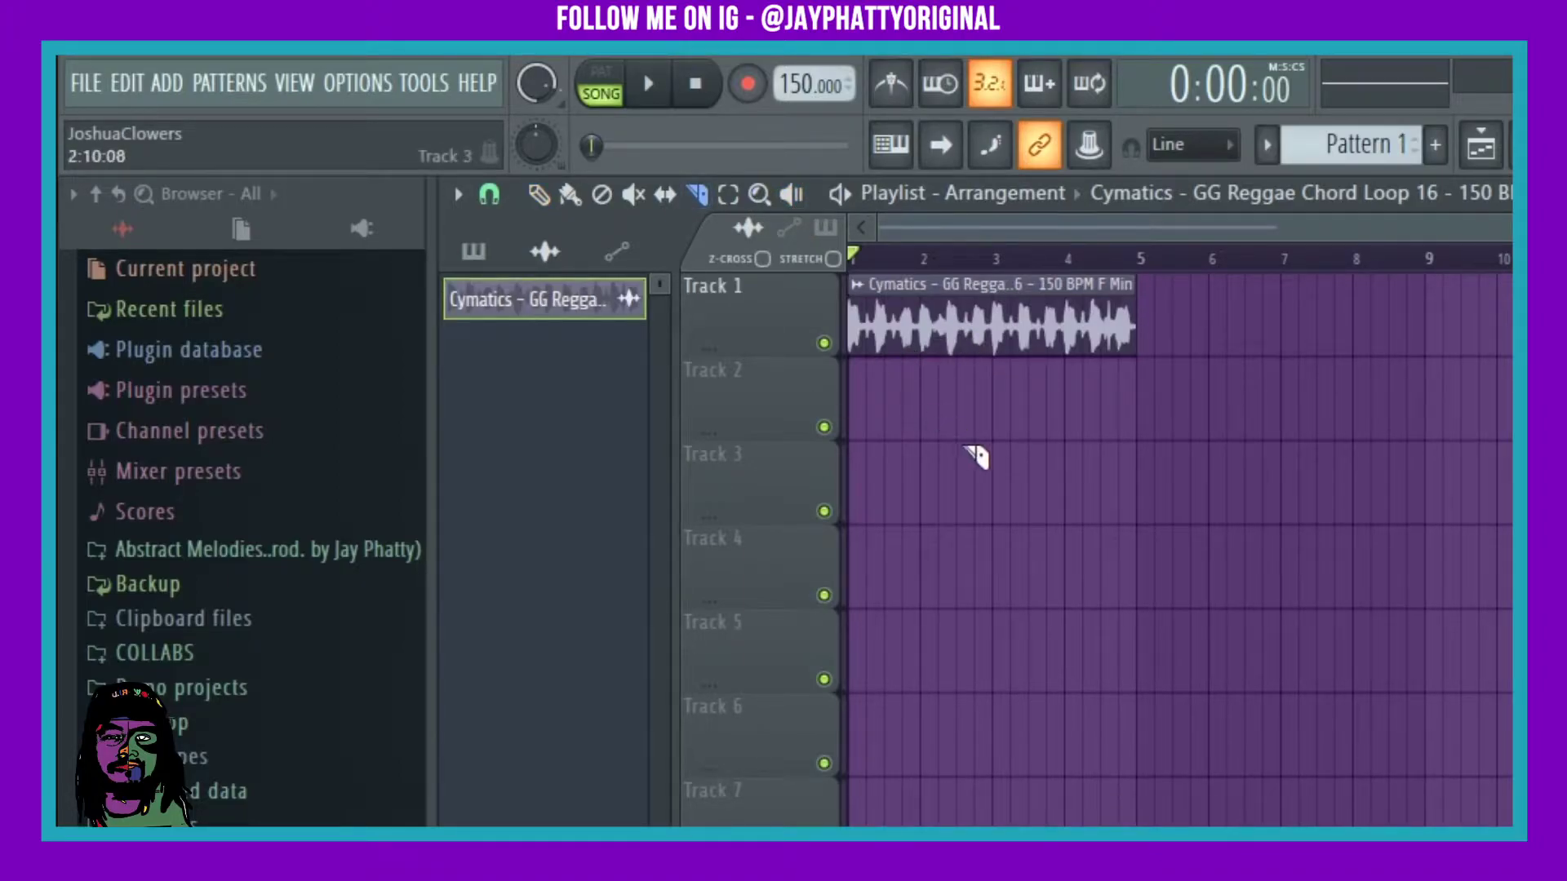
key(p)
key(b)
key(s)
key(p)
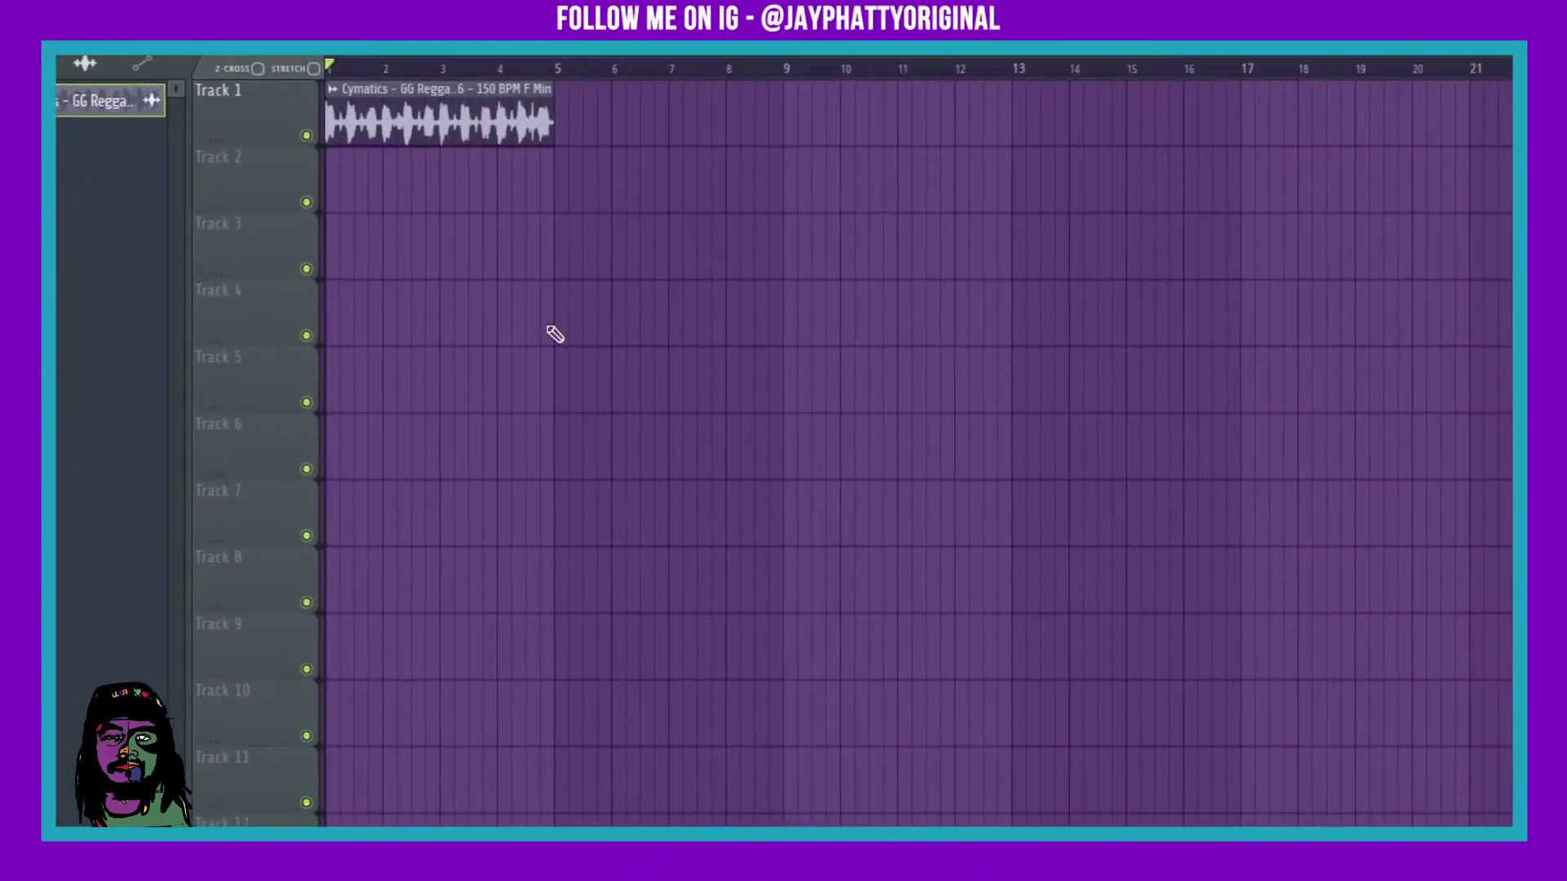
Duplicate the reggae chord loop clip twice in a row on Track 1, up to bar 13, and delete both copies
drag(614, 280, 384, 90)
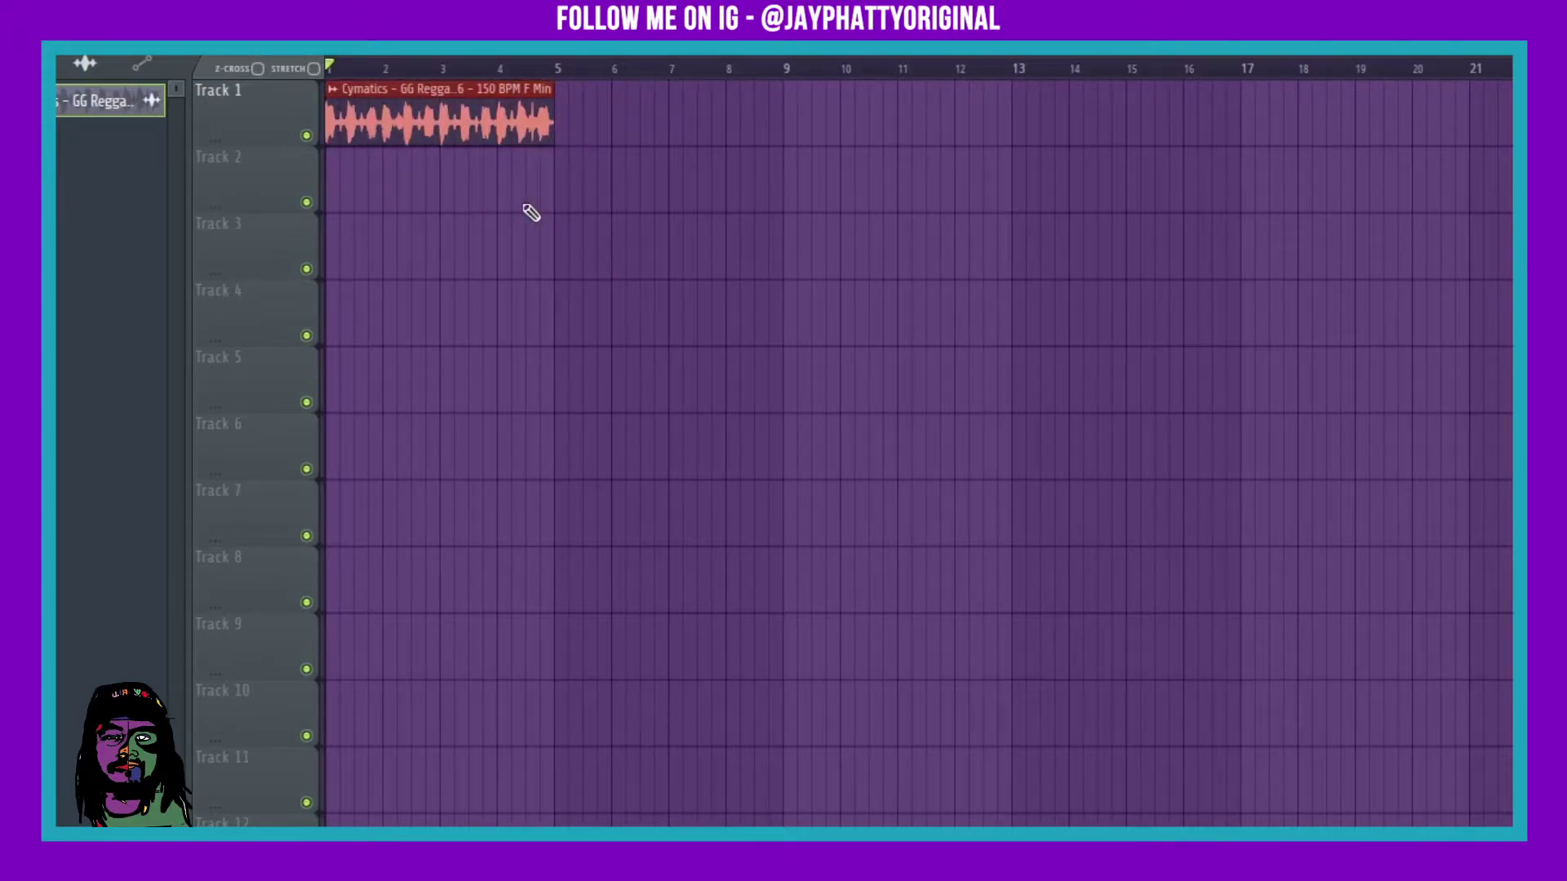
key(ctrl+b)
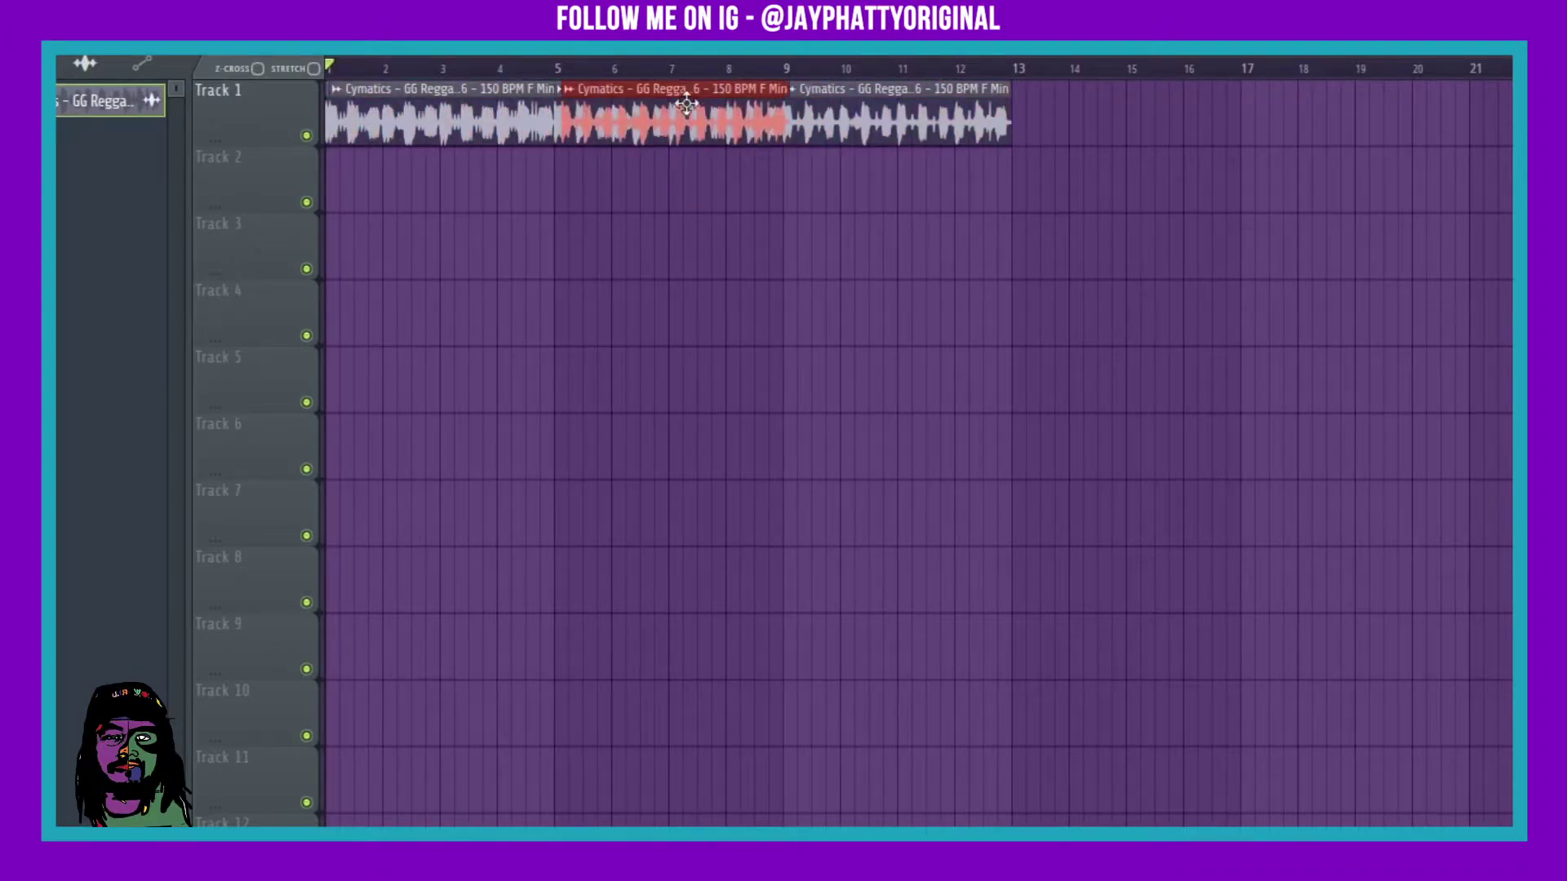
right_click(692, 108)
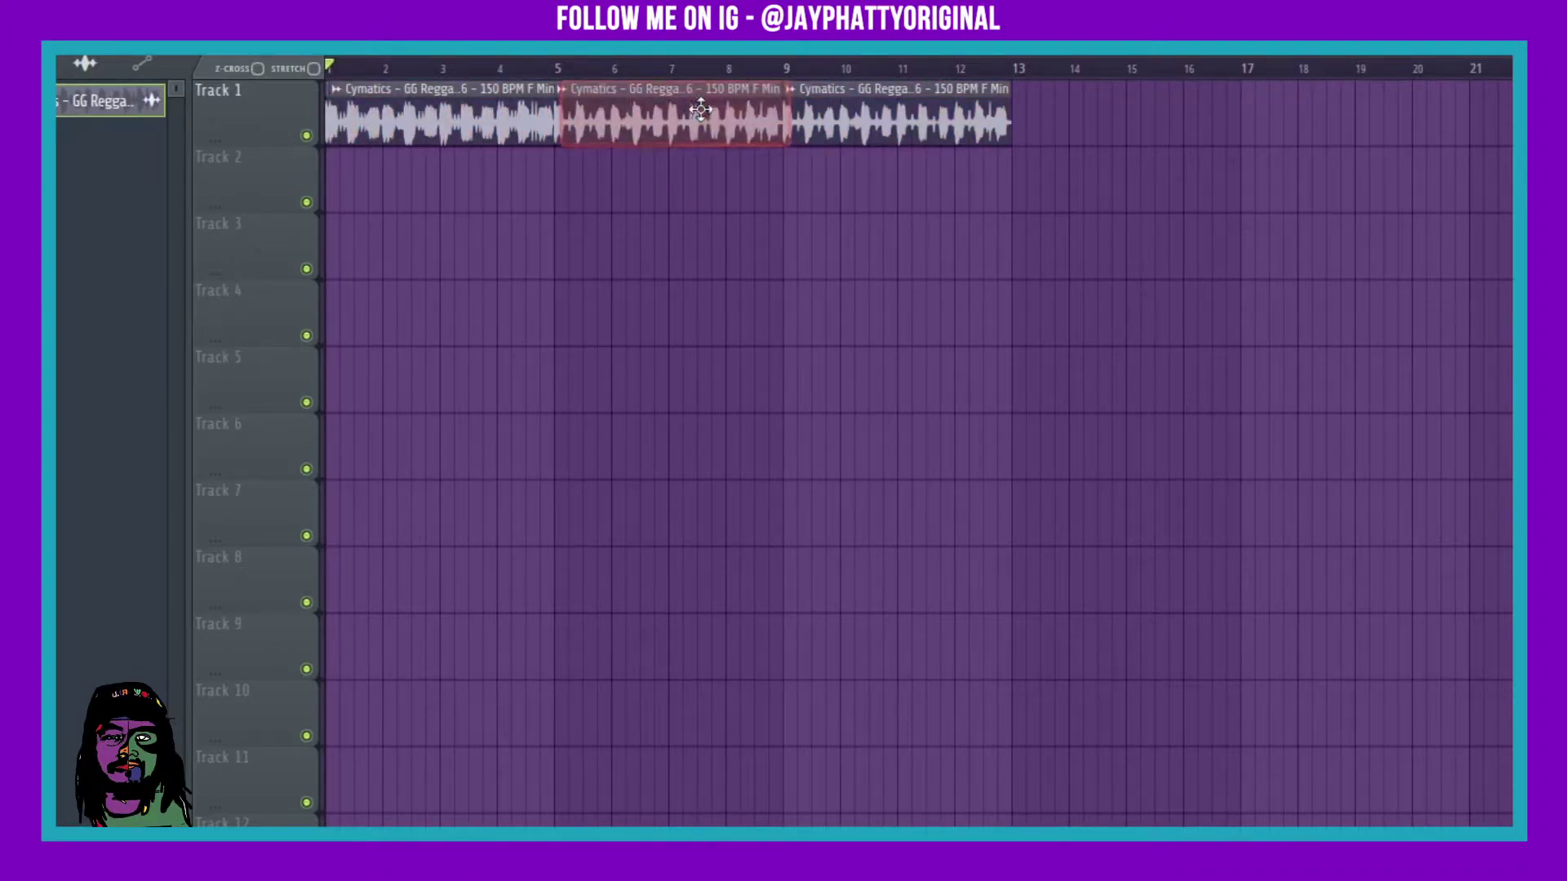
right_click(838, 121)
right_click(732, 130)
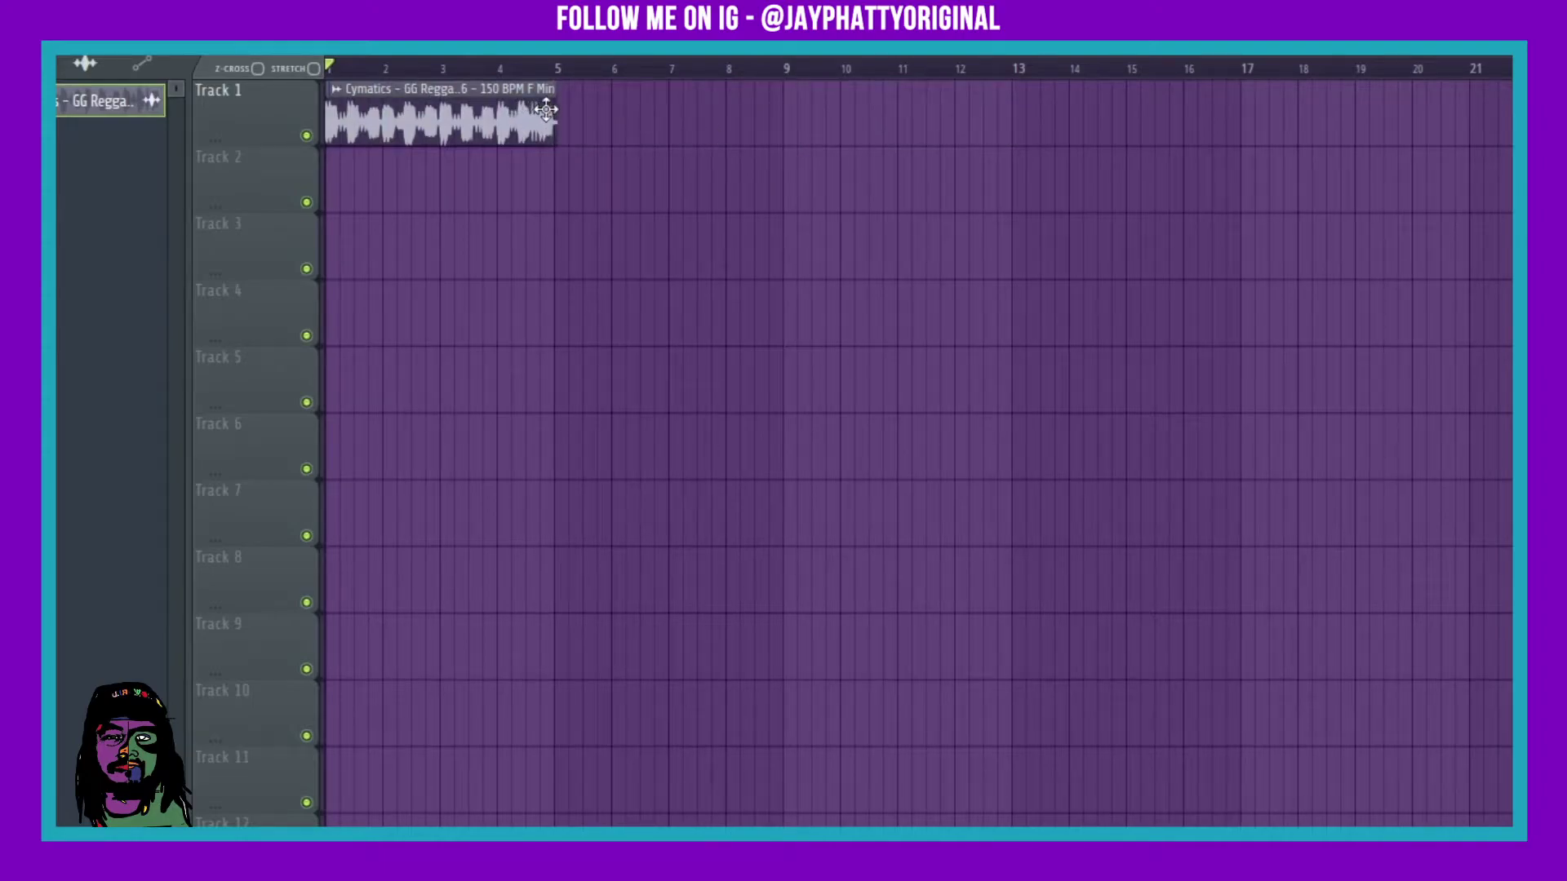
Shorten the loop clip on Track 1 so it ends about halfway through bar 3
drag(556, 105, 445, 111)
right_click(436, 119)
drag(552, 135, 471, 138)
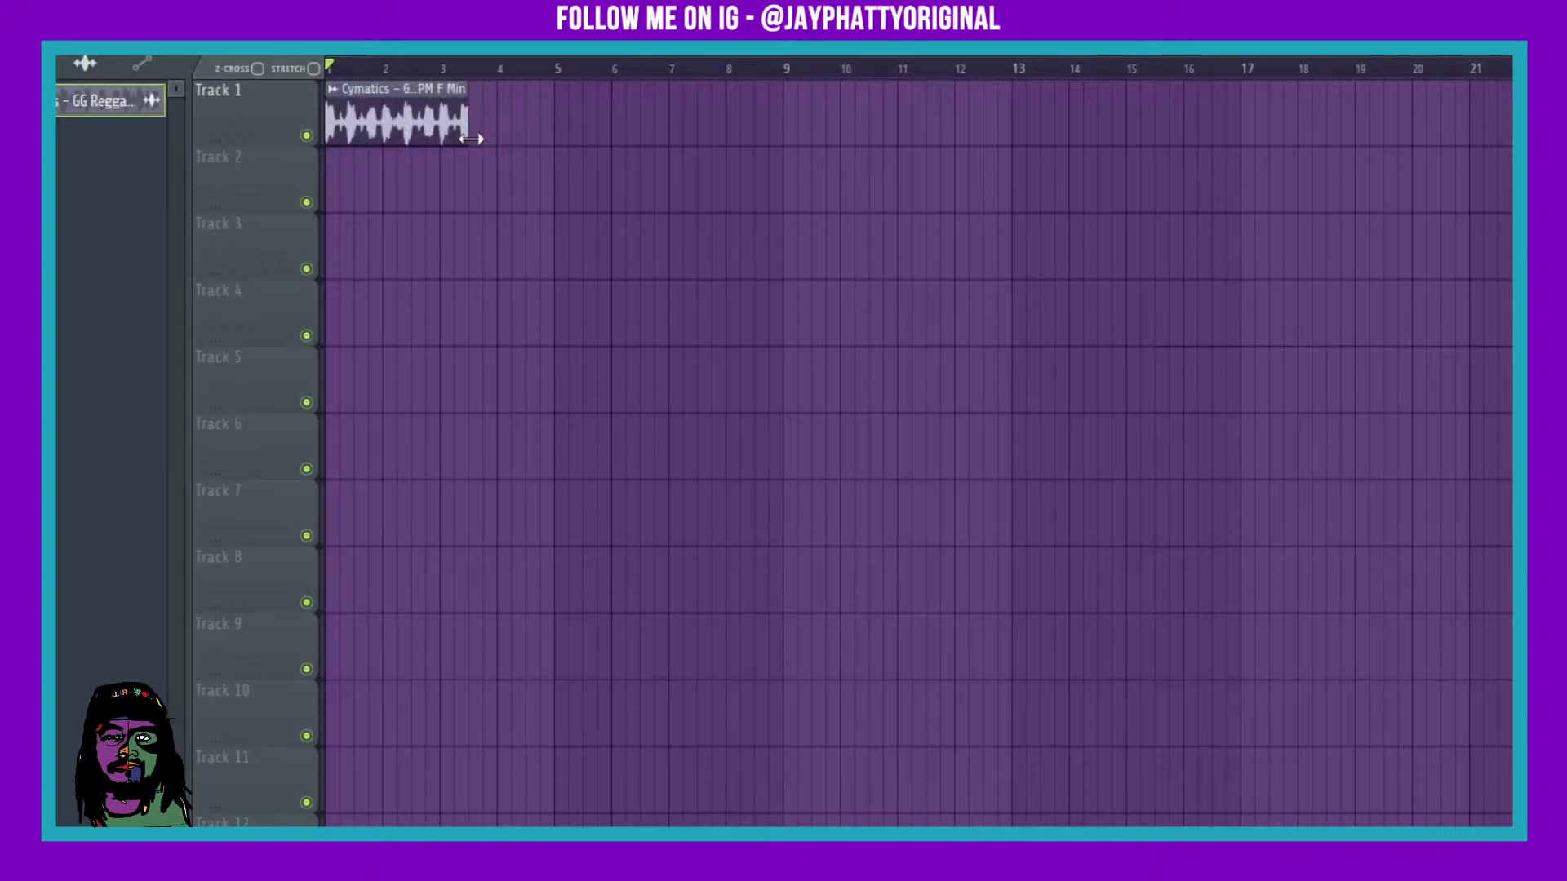
Duplicate the shortened loop clip directly after itself on Track 1 and delete the copy
drag(547, 173, 294, 82)
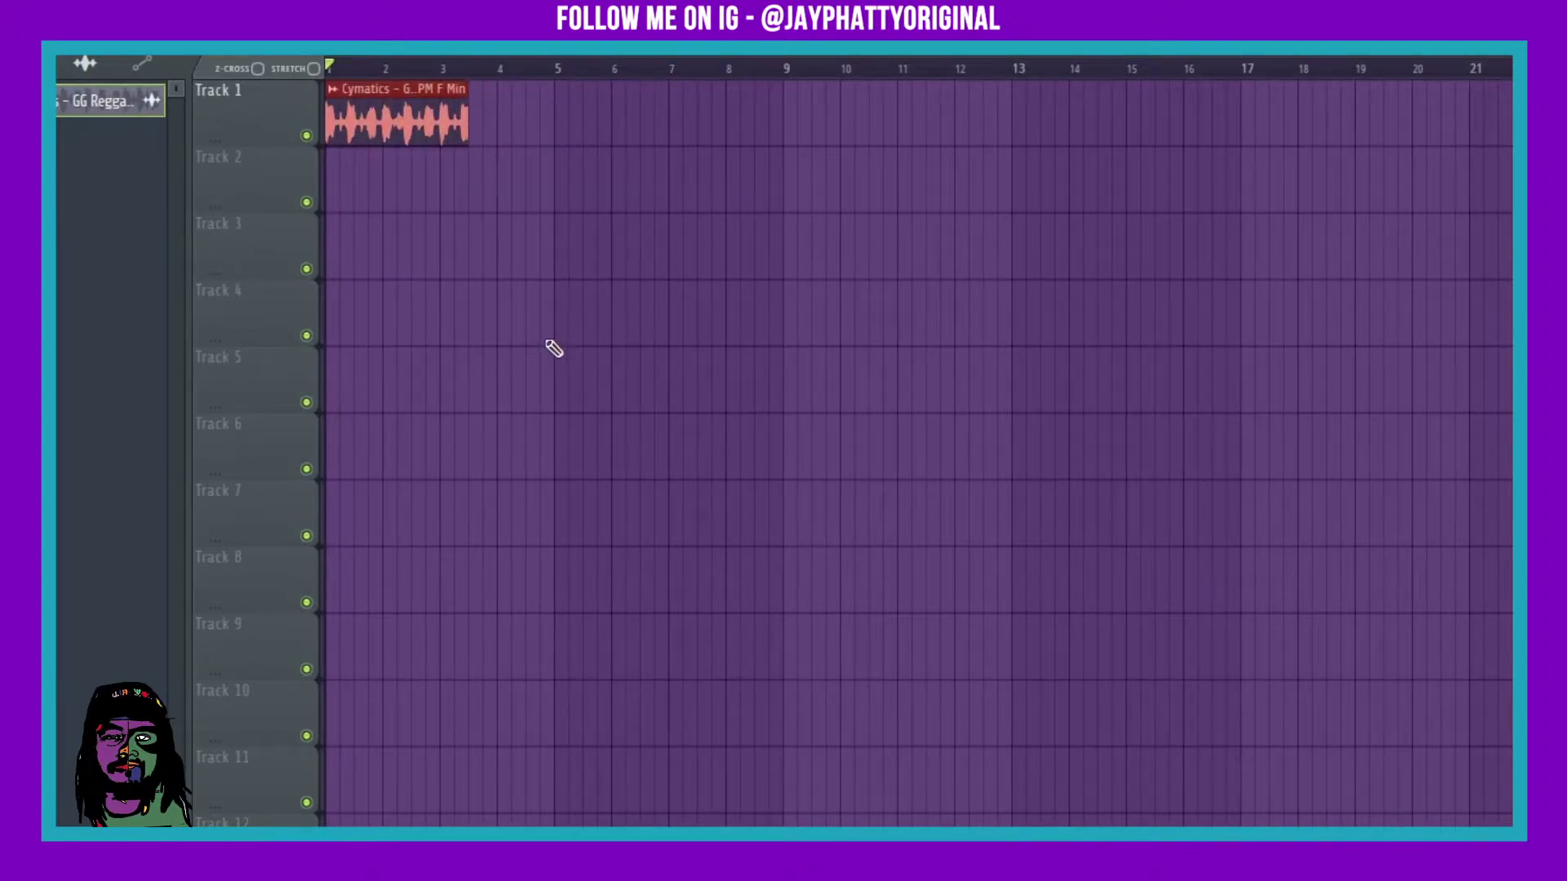
key(ctrl+b)
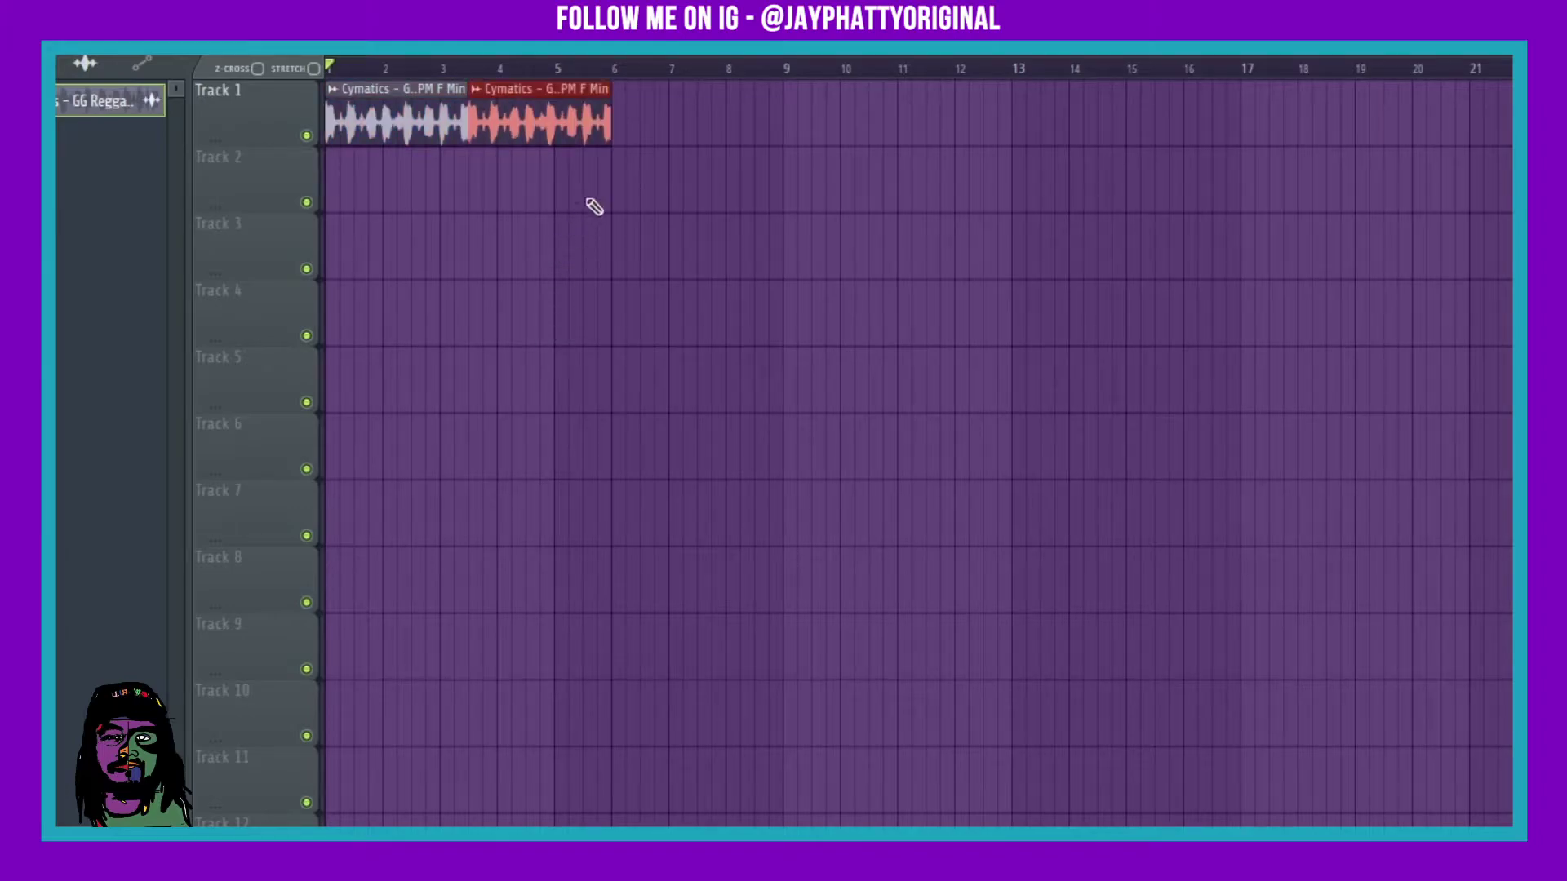
right_click(499, 118)
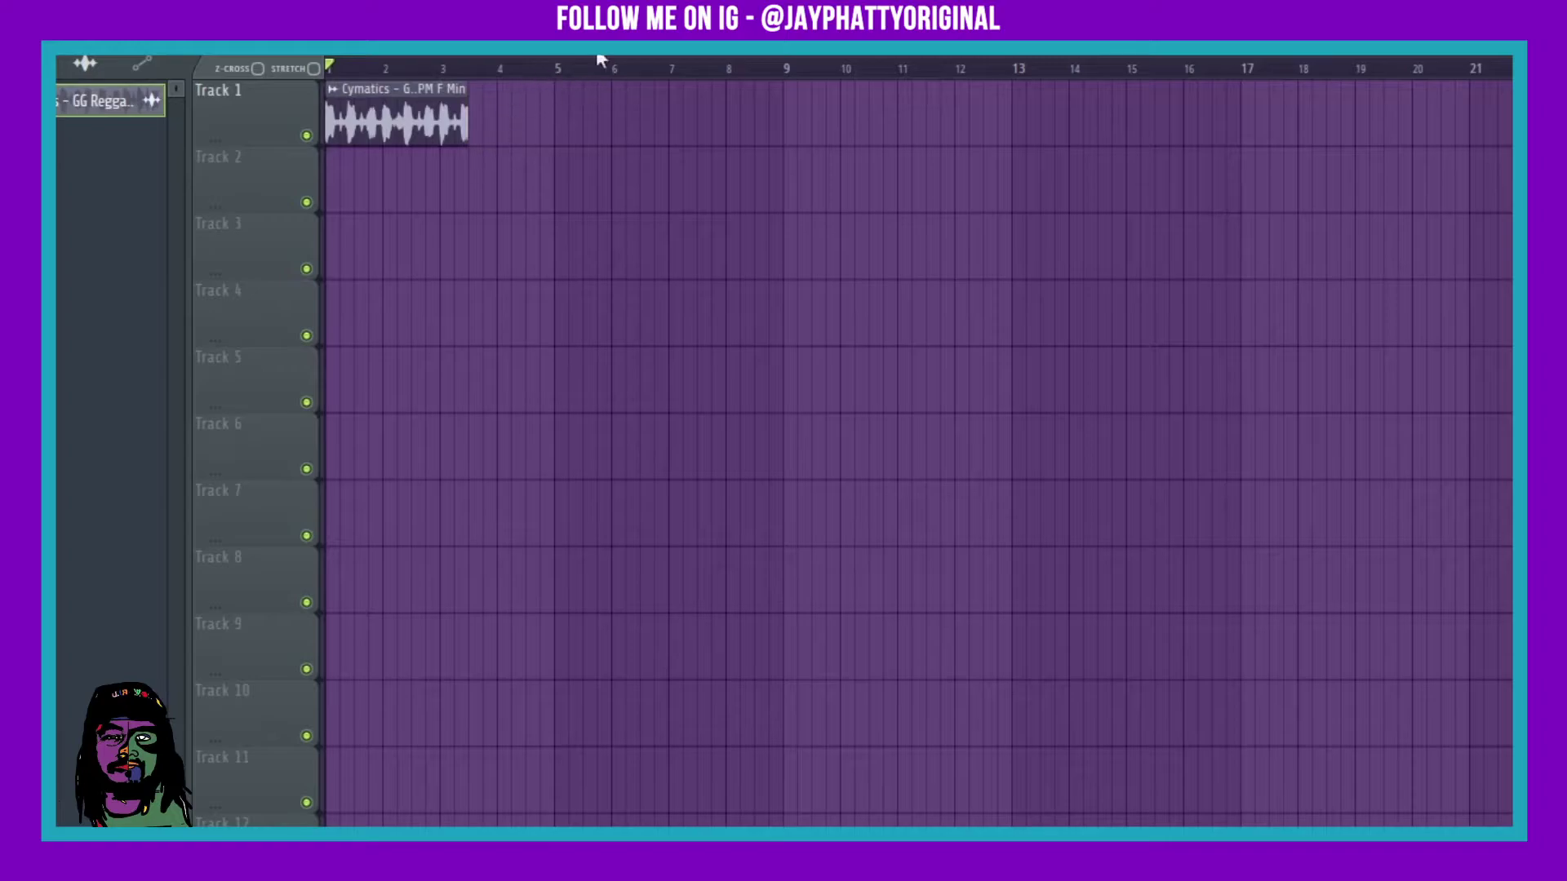
Select the time range from bar 1 to bar 5 and duplicate its content into the following four bars
click(561, 67)
drag(560, 67, 145, 67)
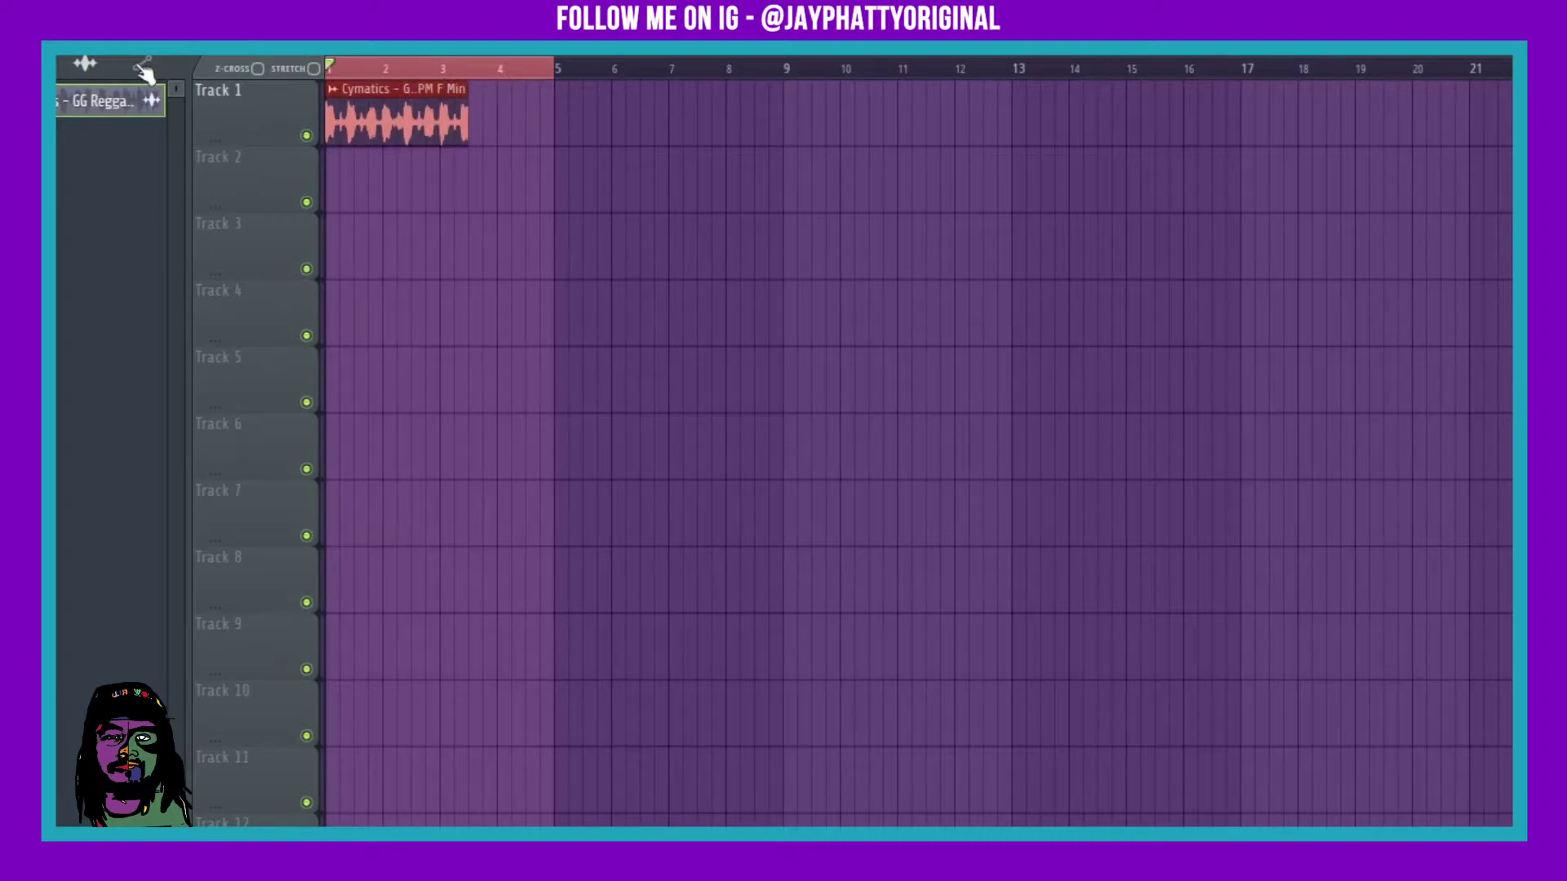
key(ctrl+b)
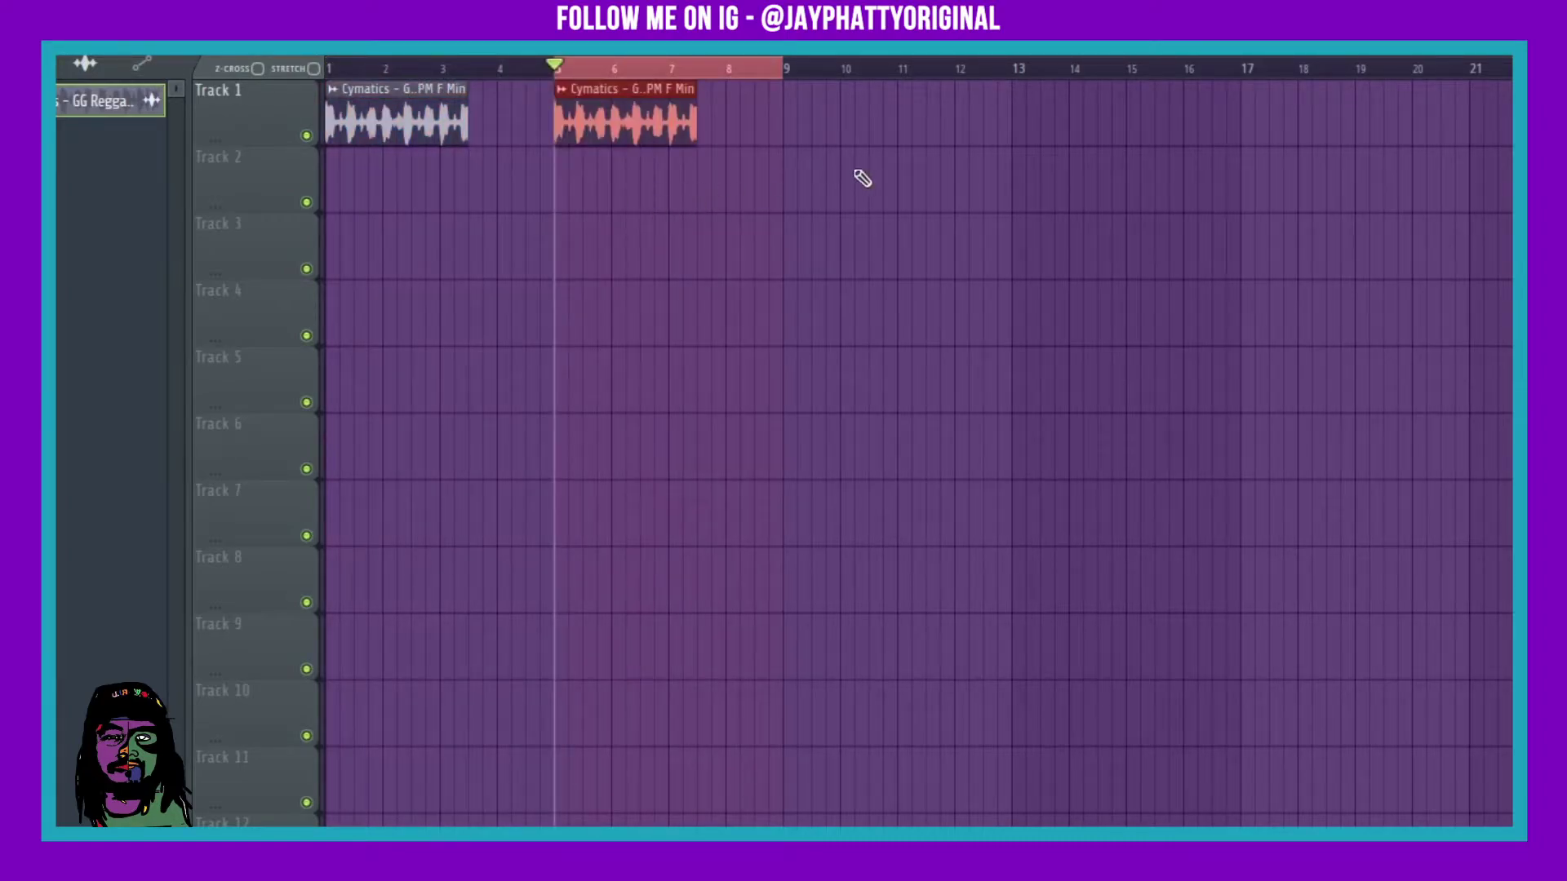
Delete the copied clip at bar 5 and the original clip at bar 1 to empty Track 1
right_click(675, 139)
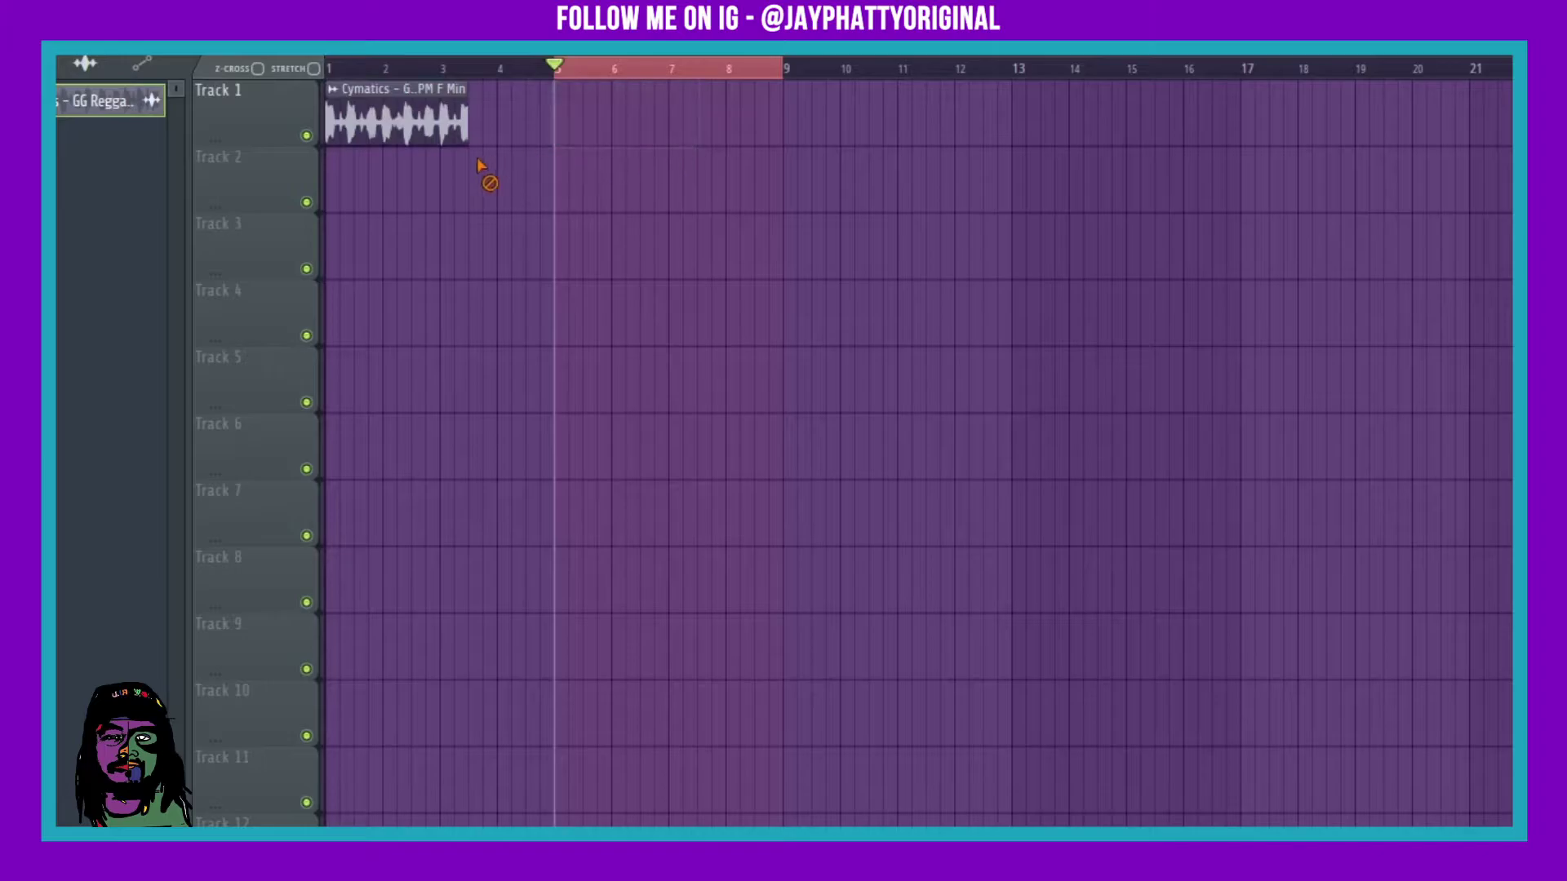
right_click(444, 134)
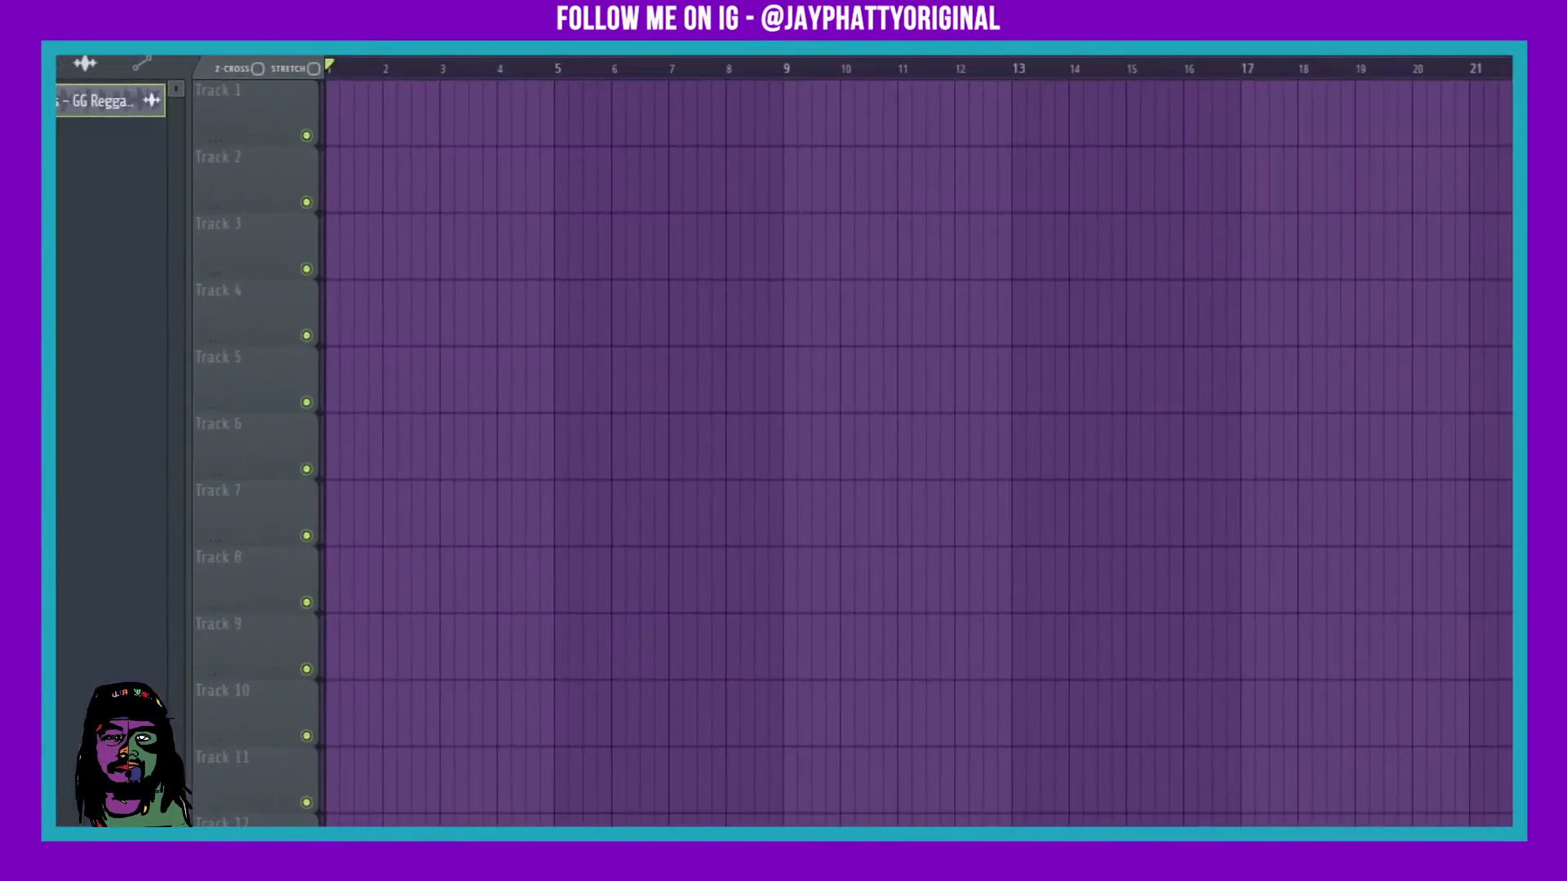
Show the channel rack and open the piano roll of the Cymatics reggae chord loop channel
key(F6)
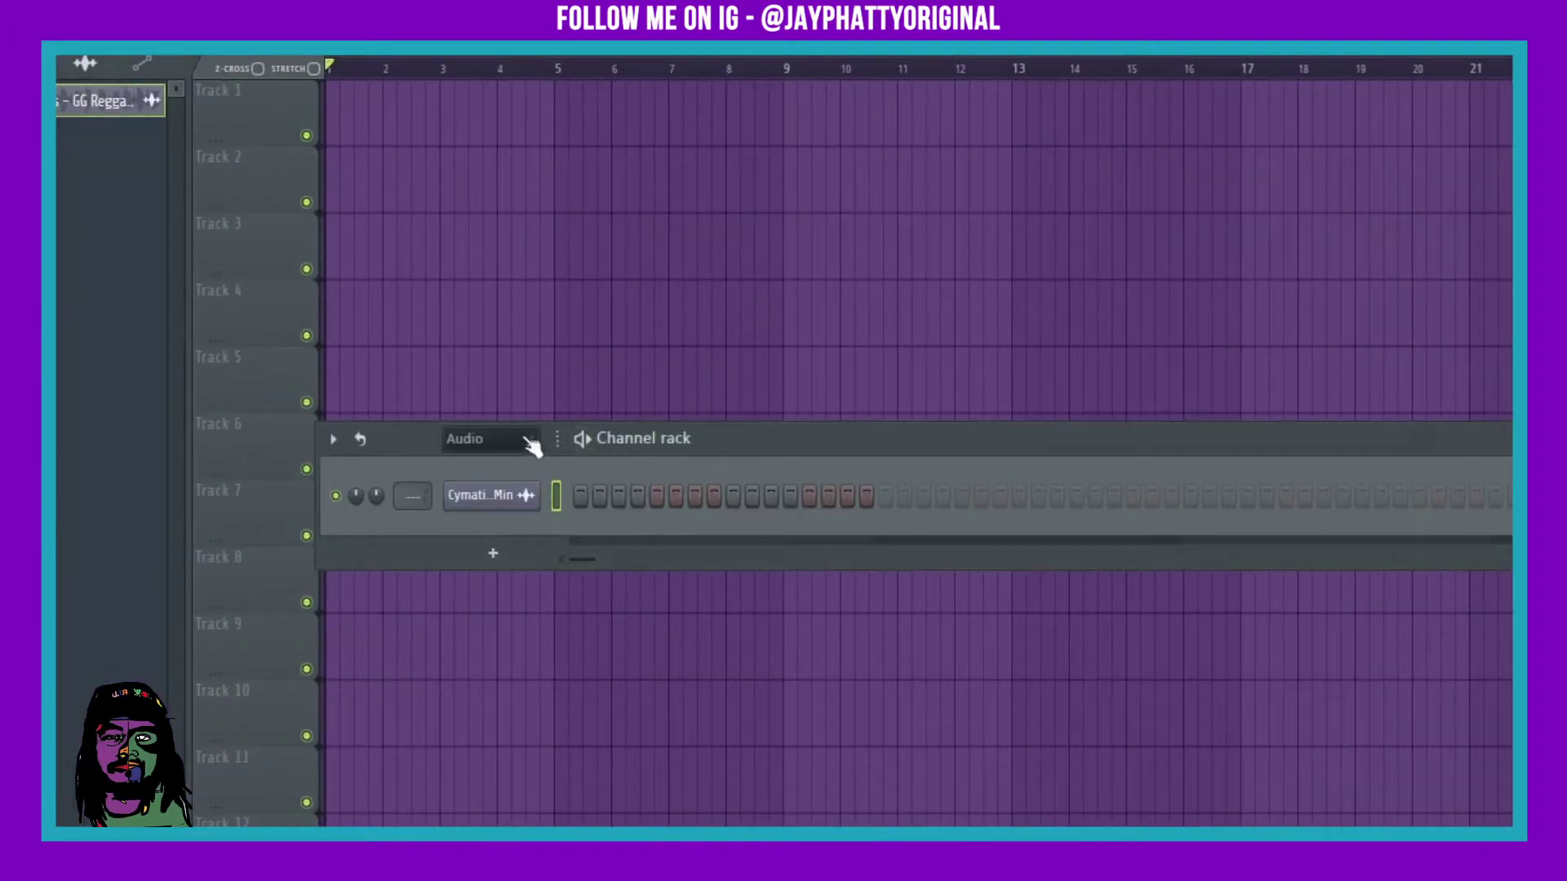
right_click(529, 501)
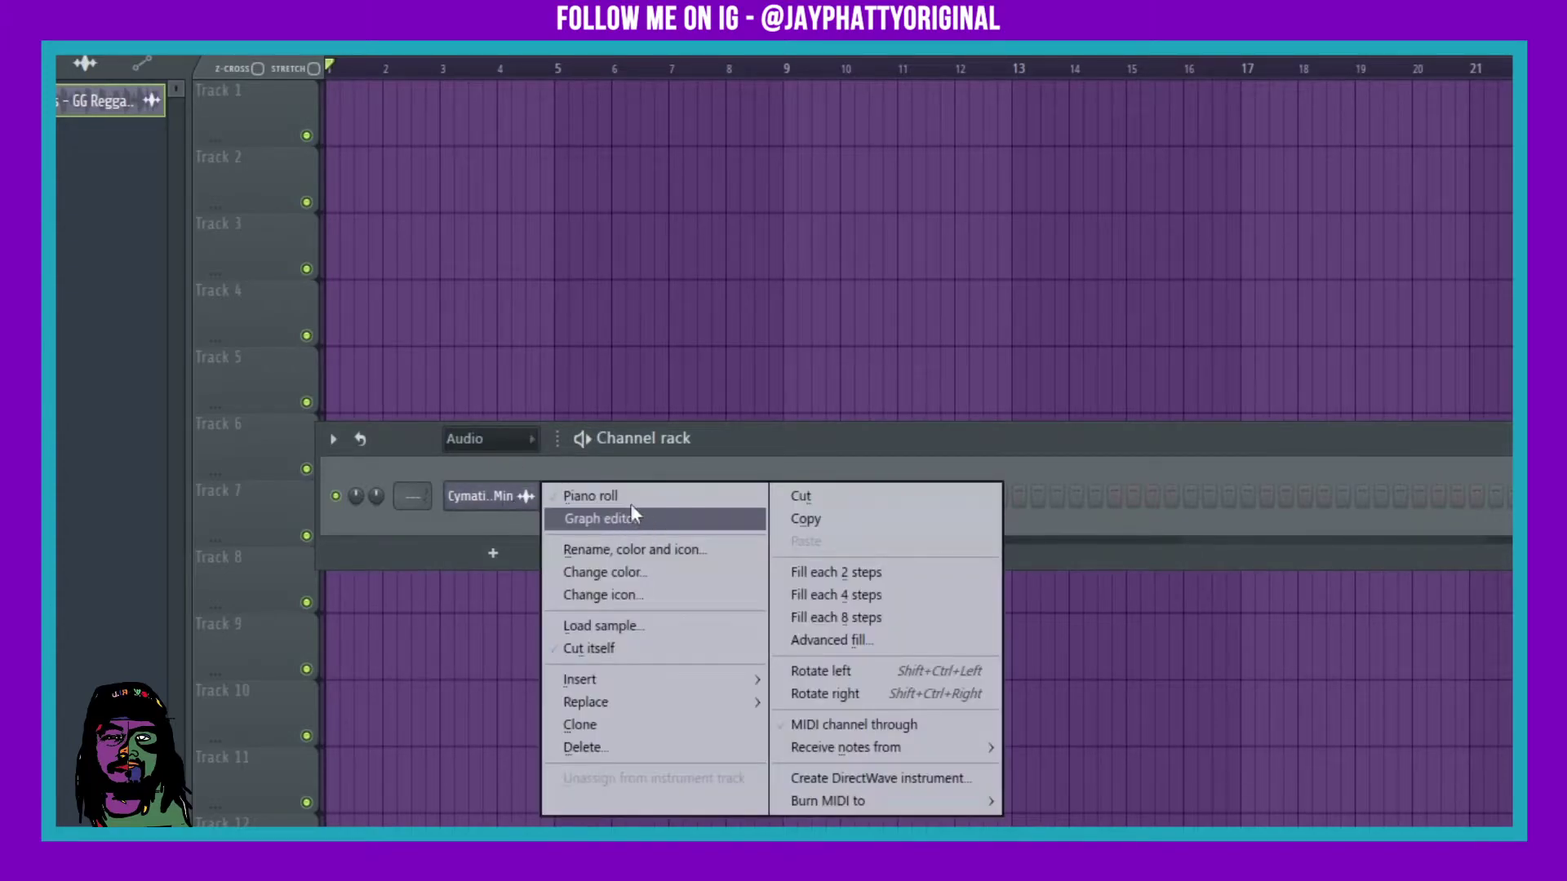
click(600, 495)
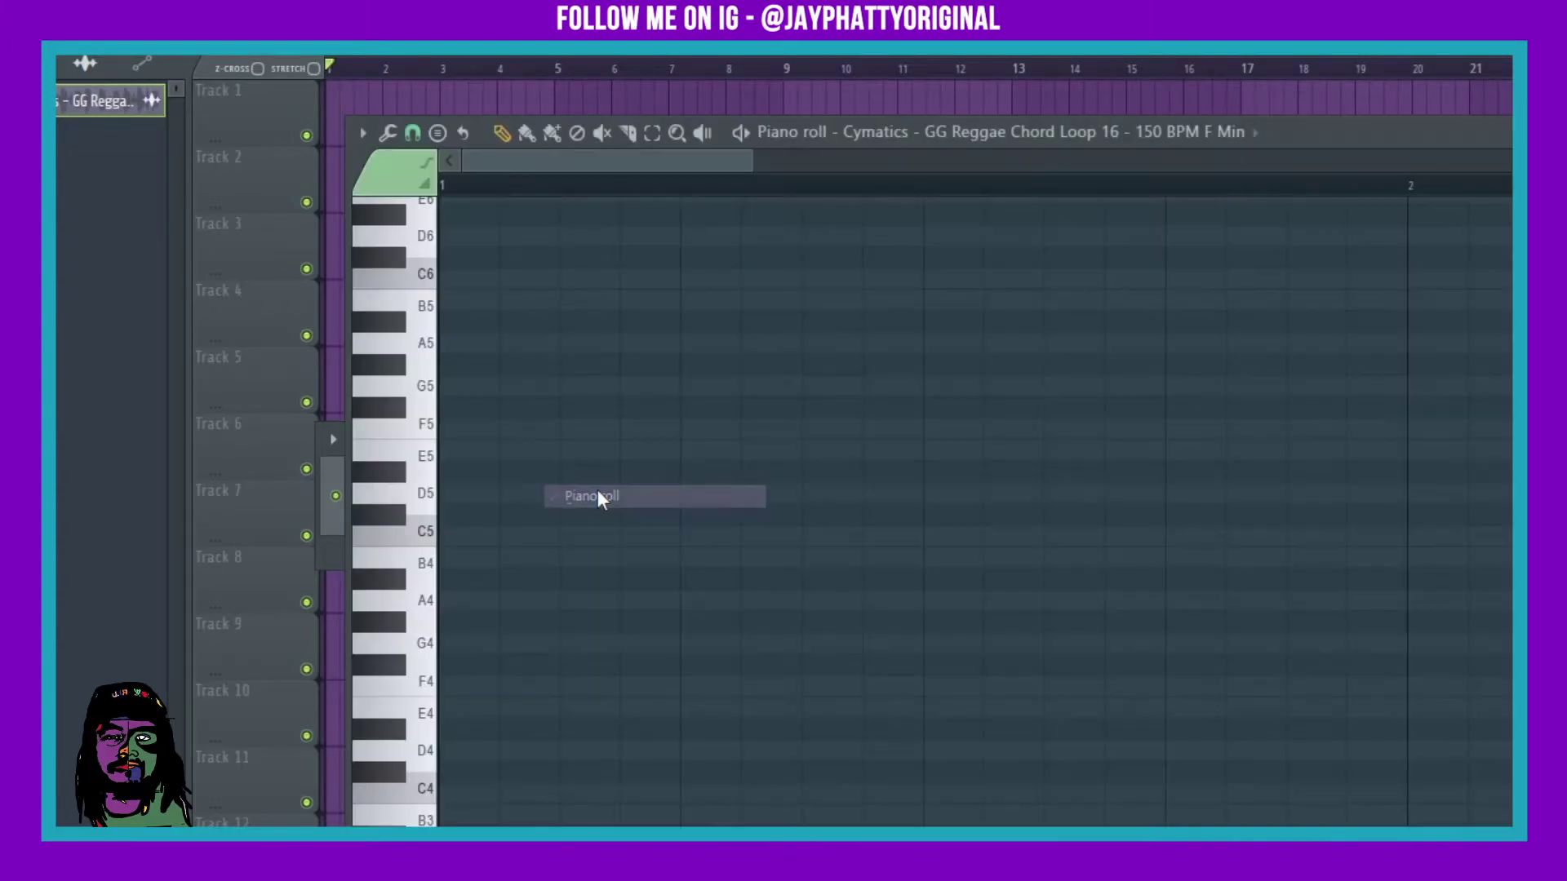
Add a C5 note at the start of bar 1, select it, and transpose it up an octave and back to C5
click(494, 536)
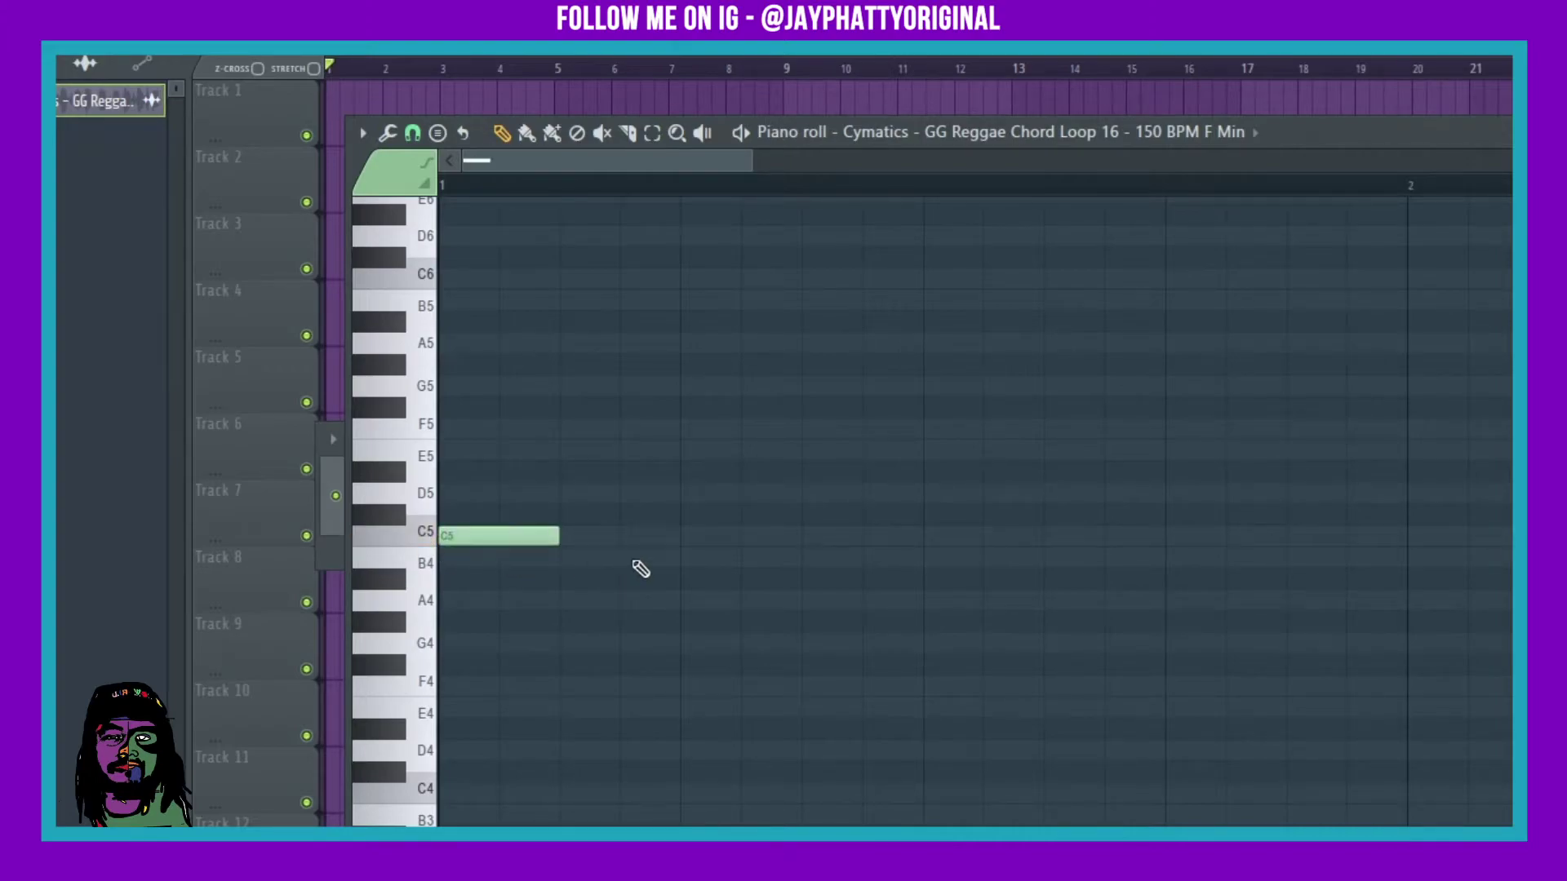
drag(673, 611, 438, 488)
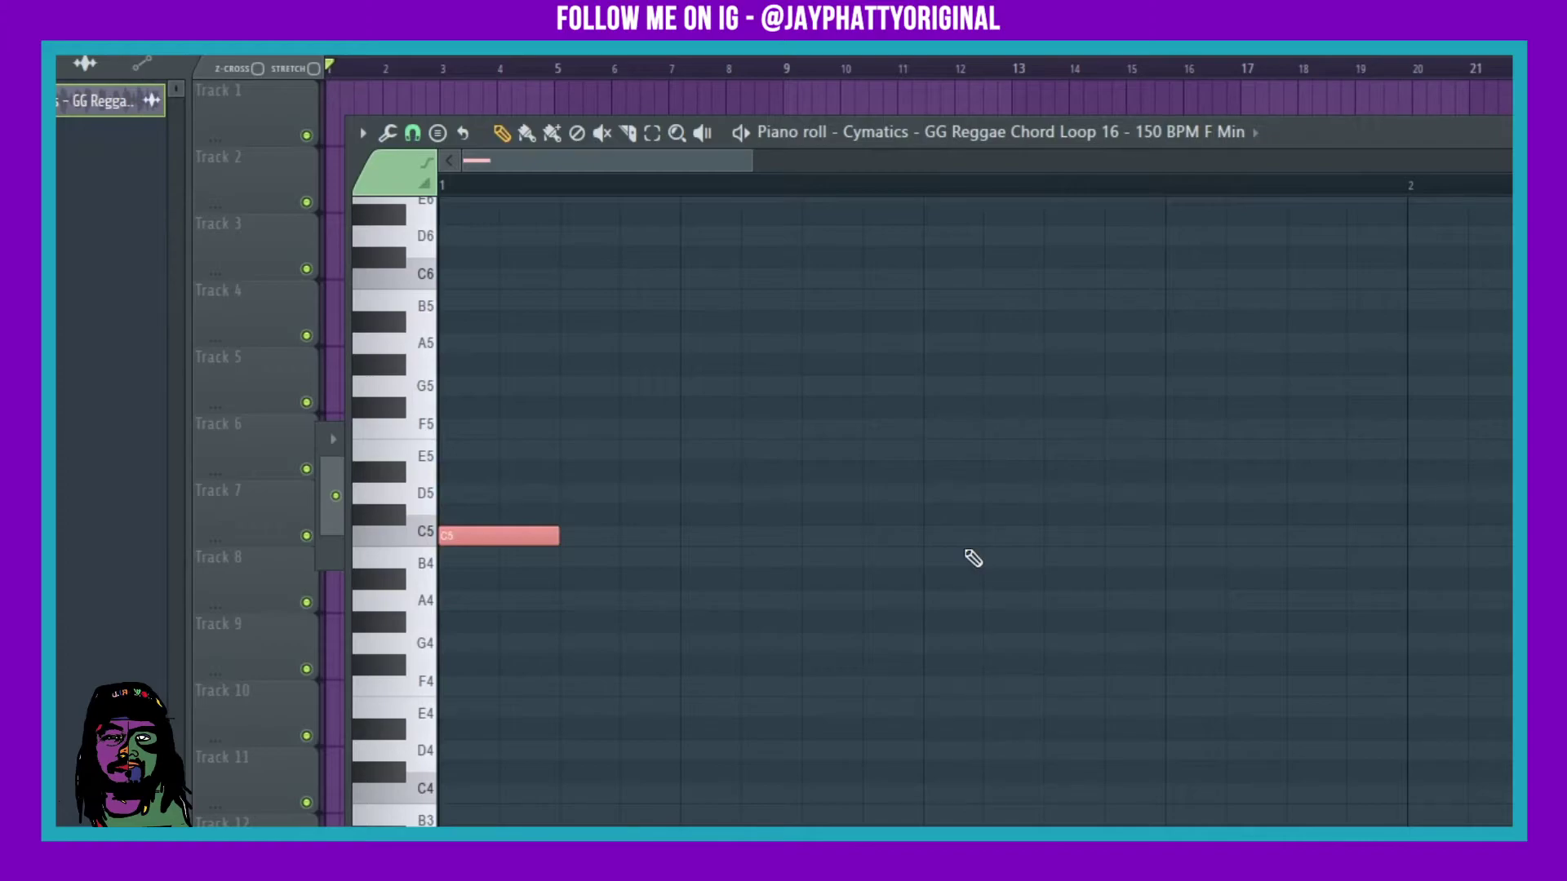
key(ctrl+Up)
key(ctrl+Down)
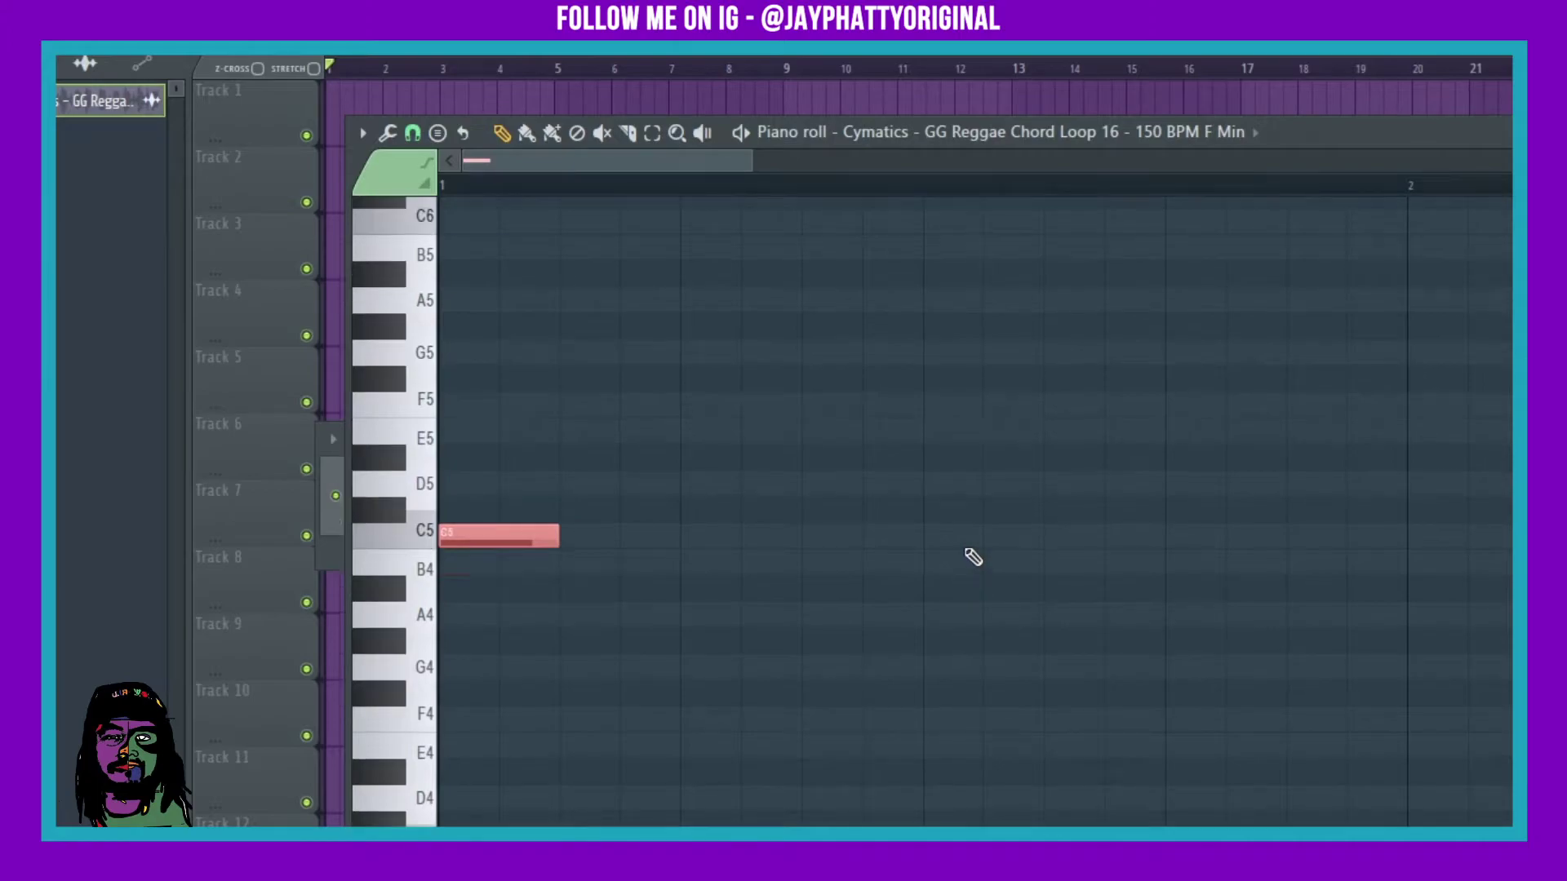
key(Up)
key(Down)
scroll(974, 557, up, 2)
scroll(973, 557, down, 6)
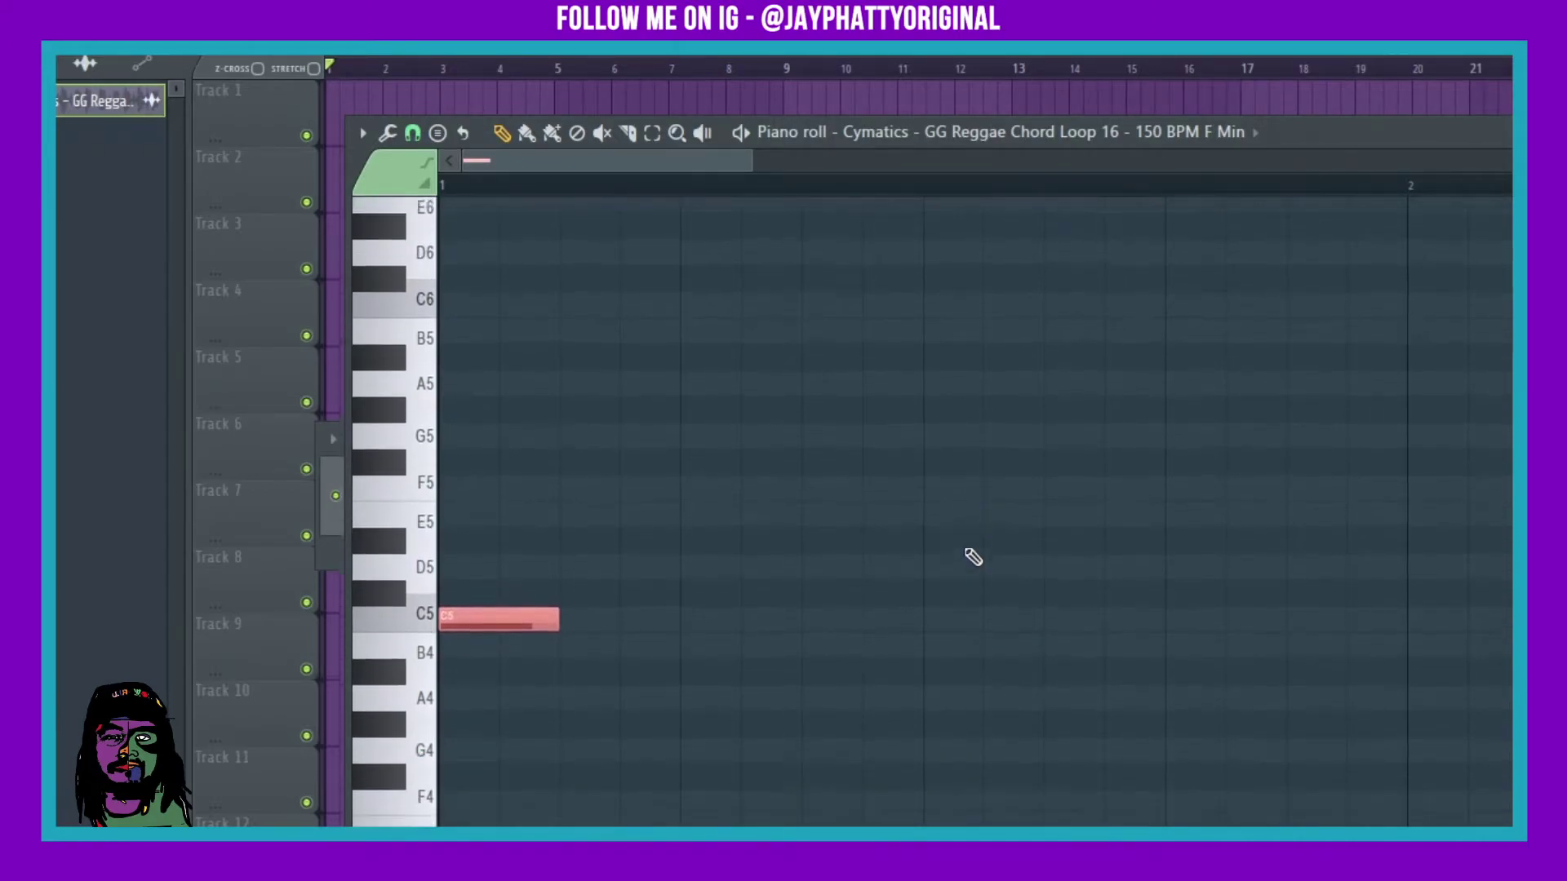
scroll(974, 557, up, 5)
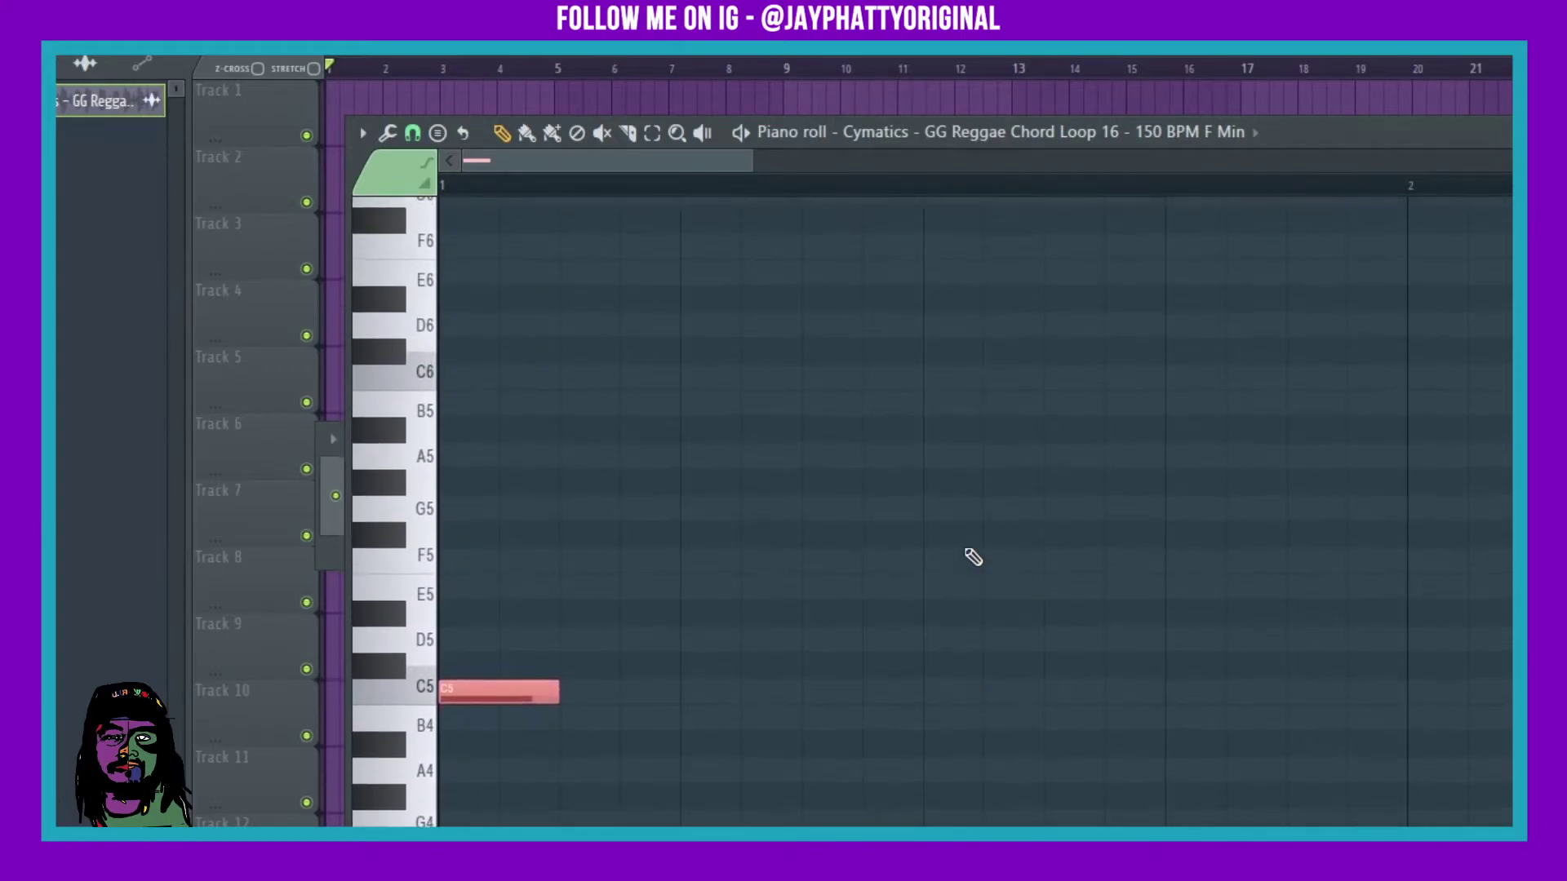
scroll(974, 557, down, 1)
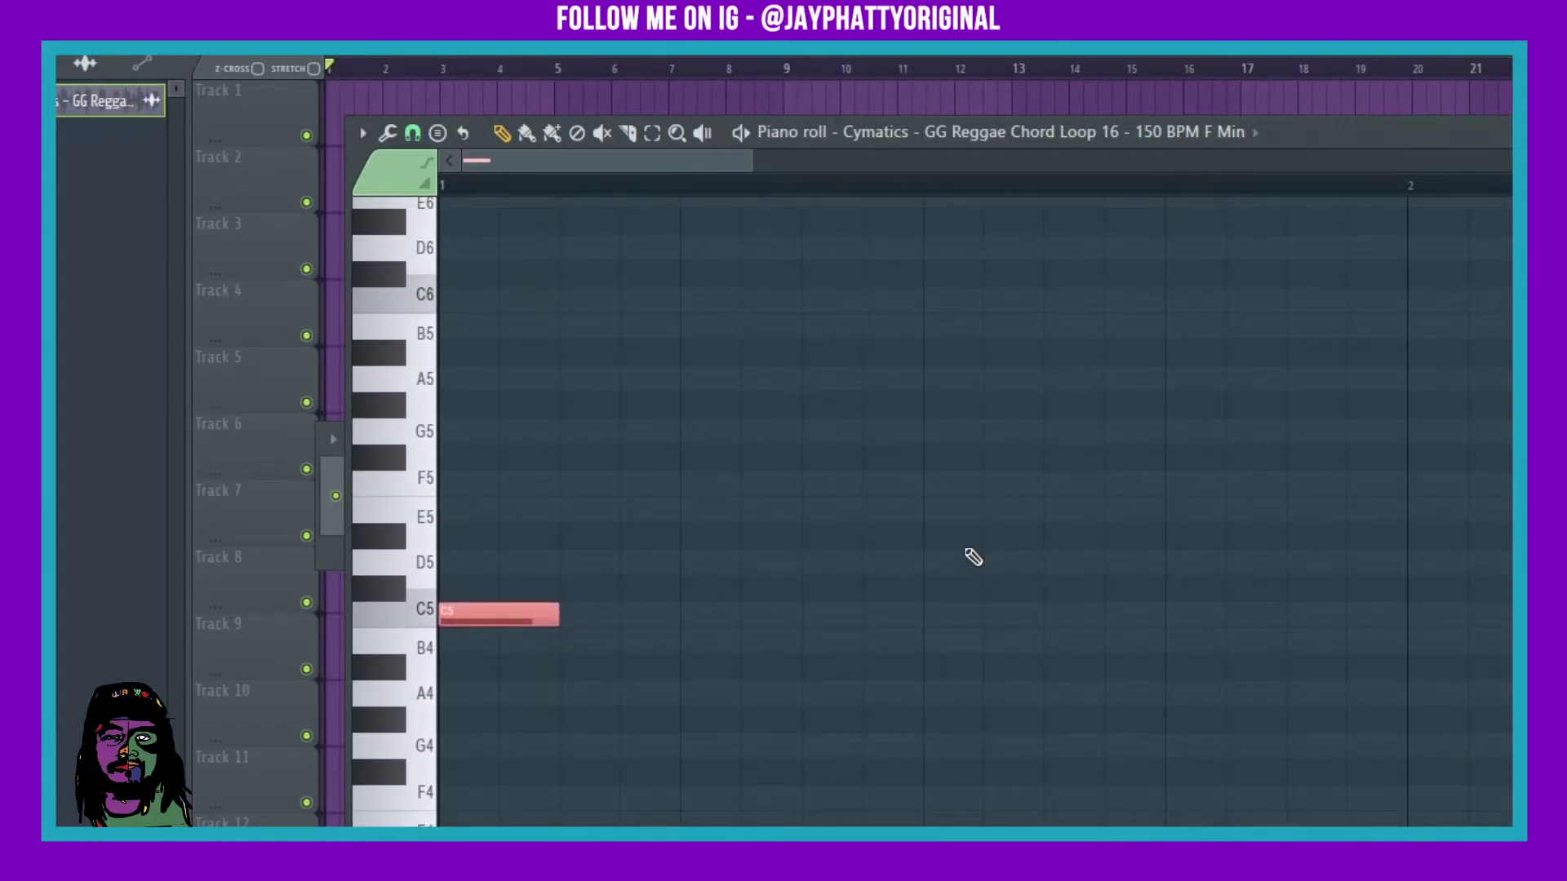
Nudge the selected C5 note later in fine increments, by slightly more than one grid step
key(shift+Right)
key(shift+Right)
key(shift+Right)
key(shift+Right)
key(shift+Right)
key(shift+Right)
key(shift+Right)
key(shift+Right)
key(shift+Right)
key(shift+Right)
key(shift+Right)
key(shift+Right)
key(shift+Right)
key(shift+Right)
key(shift+Right)
key(shift+Right)
key(shift+Right)
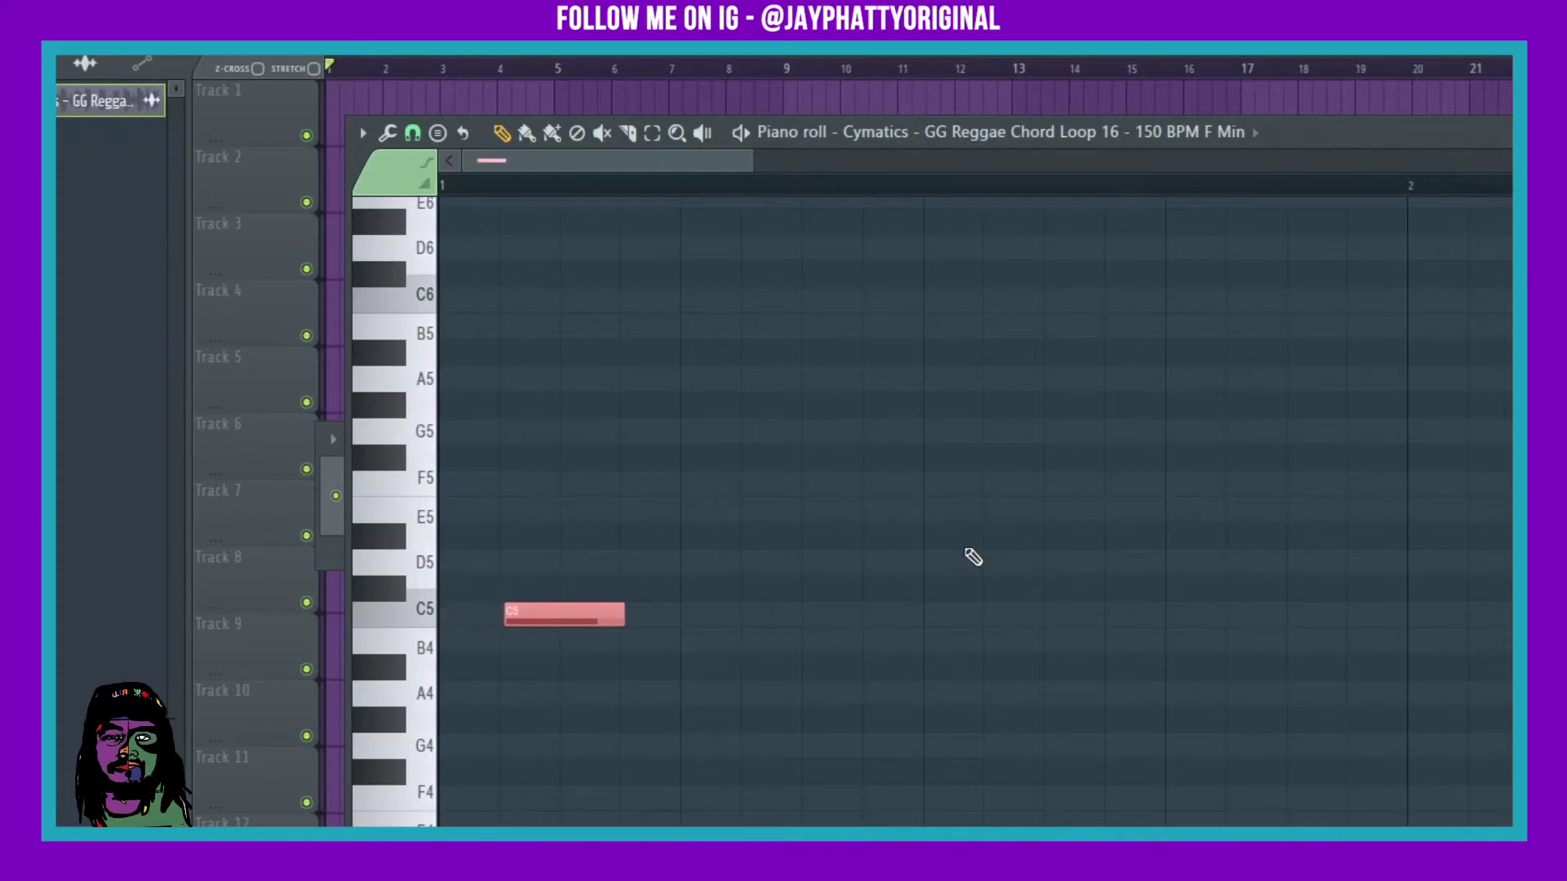
Nudge the C5 note back in fine increments to the start of bar 1
key(shift+Left)
key(shift+Left)
key(shift+Left)
key(shift+Left)
key(shift+Left)
key(shift+Left)
key(shift+Left)
key(shift+Left)
key(shift+Left)
key(shift+Left)
key(shift+Left)
key(shift+Left)
key(shift+Left)
key(shift+Left)
key(shift+Left)
key(shift+Left)
key(shift+Left)
key(shift+Left)
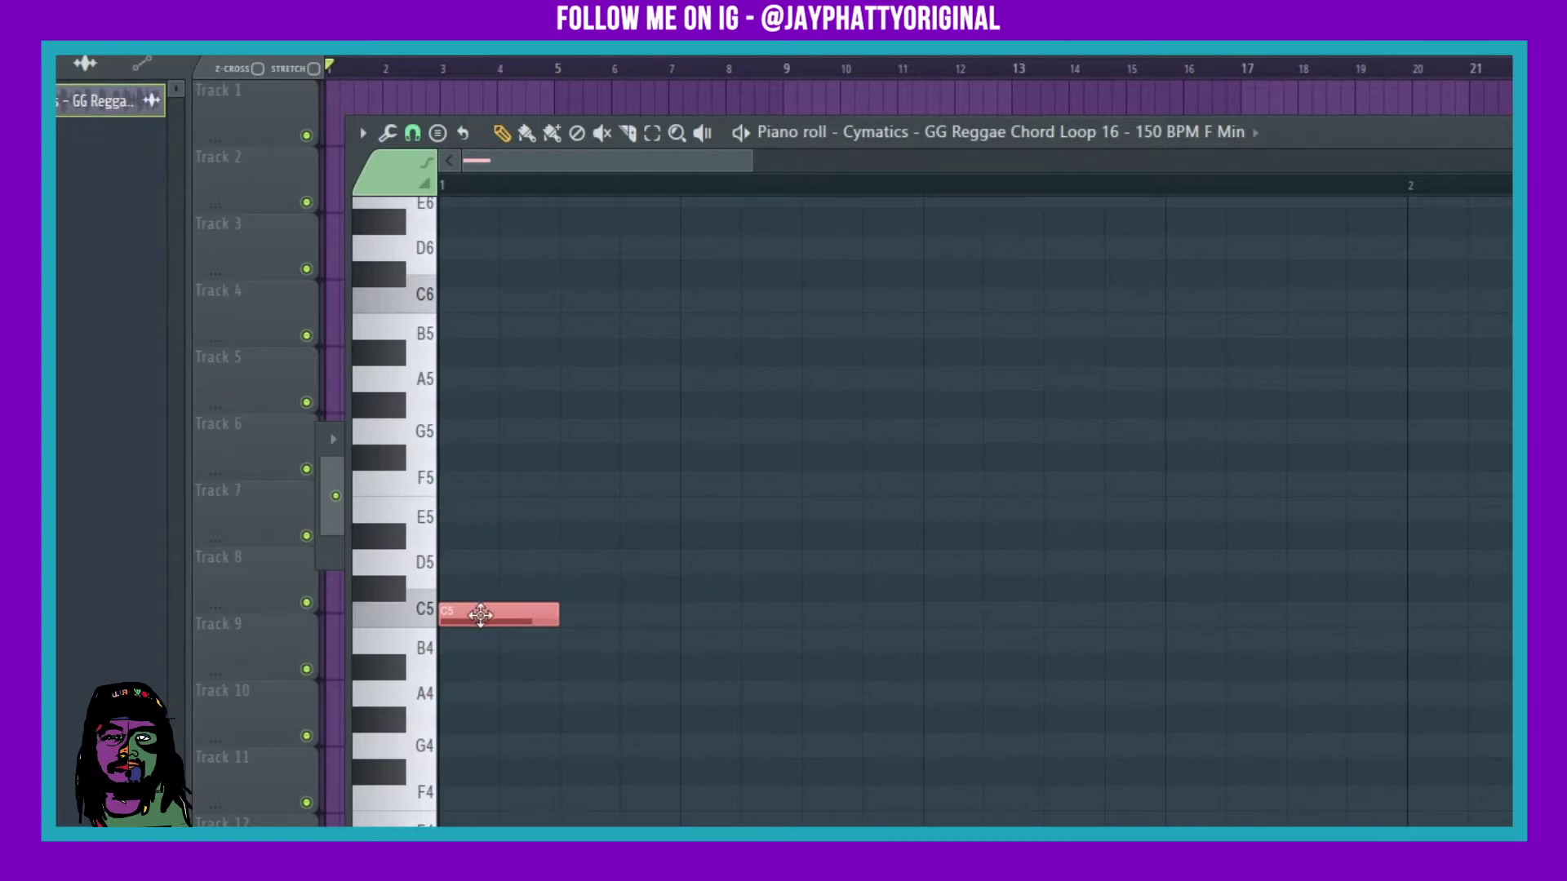
Copy the C5 note to the following beats of bar 1, and delete all the C5 notes
drag(481, 615, 1261, 637)
right_click(1221, 615)
right_click(927, 620)
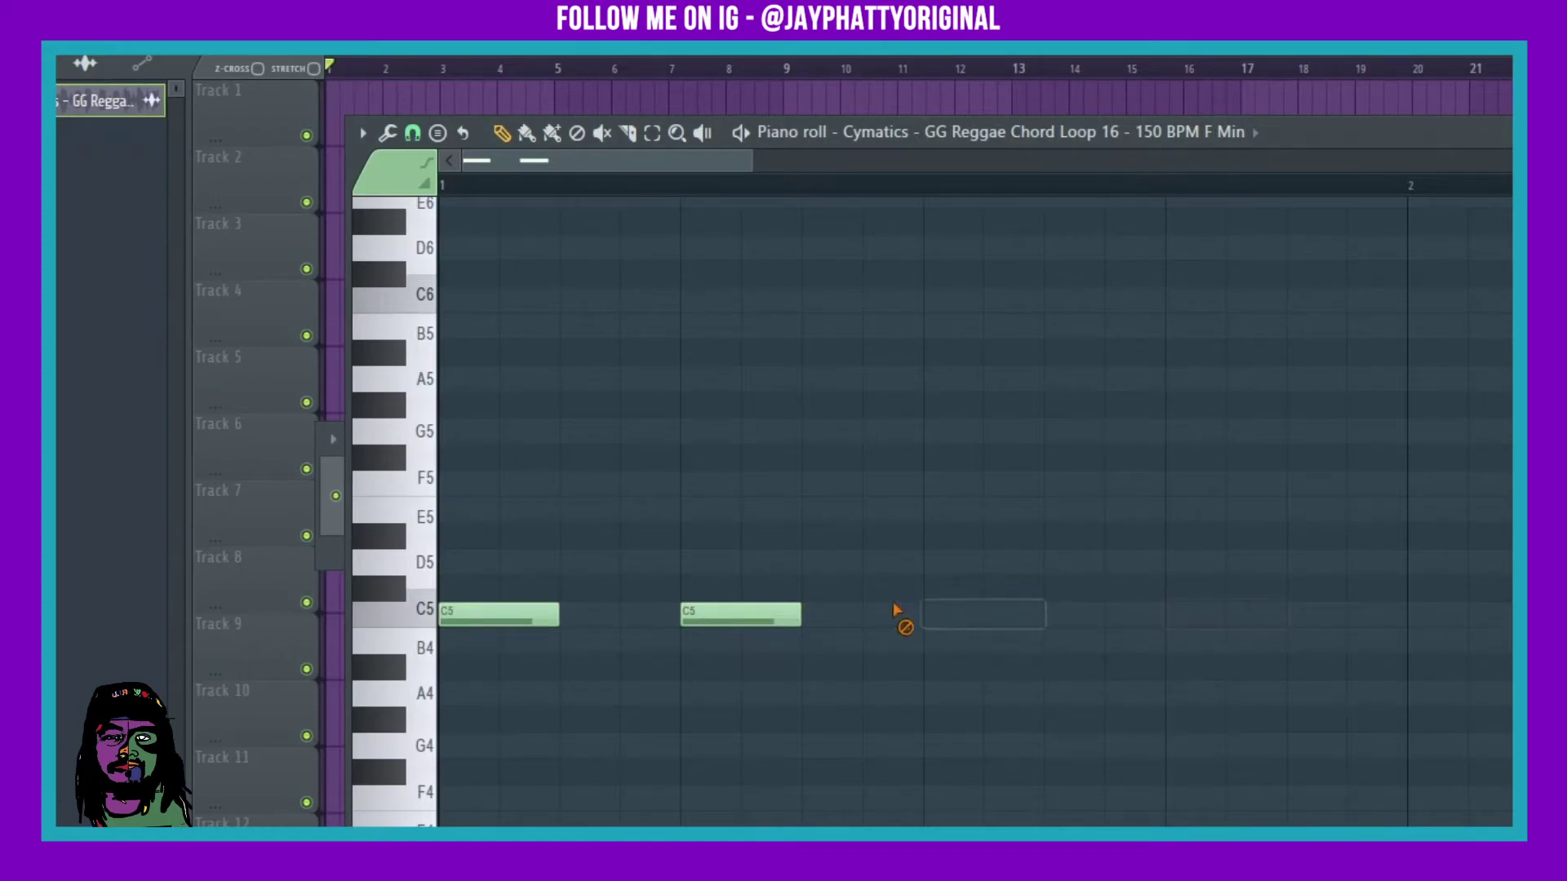
right_click(531, 612)
right_click(738, 615)
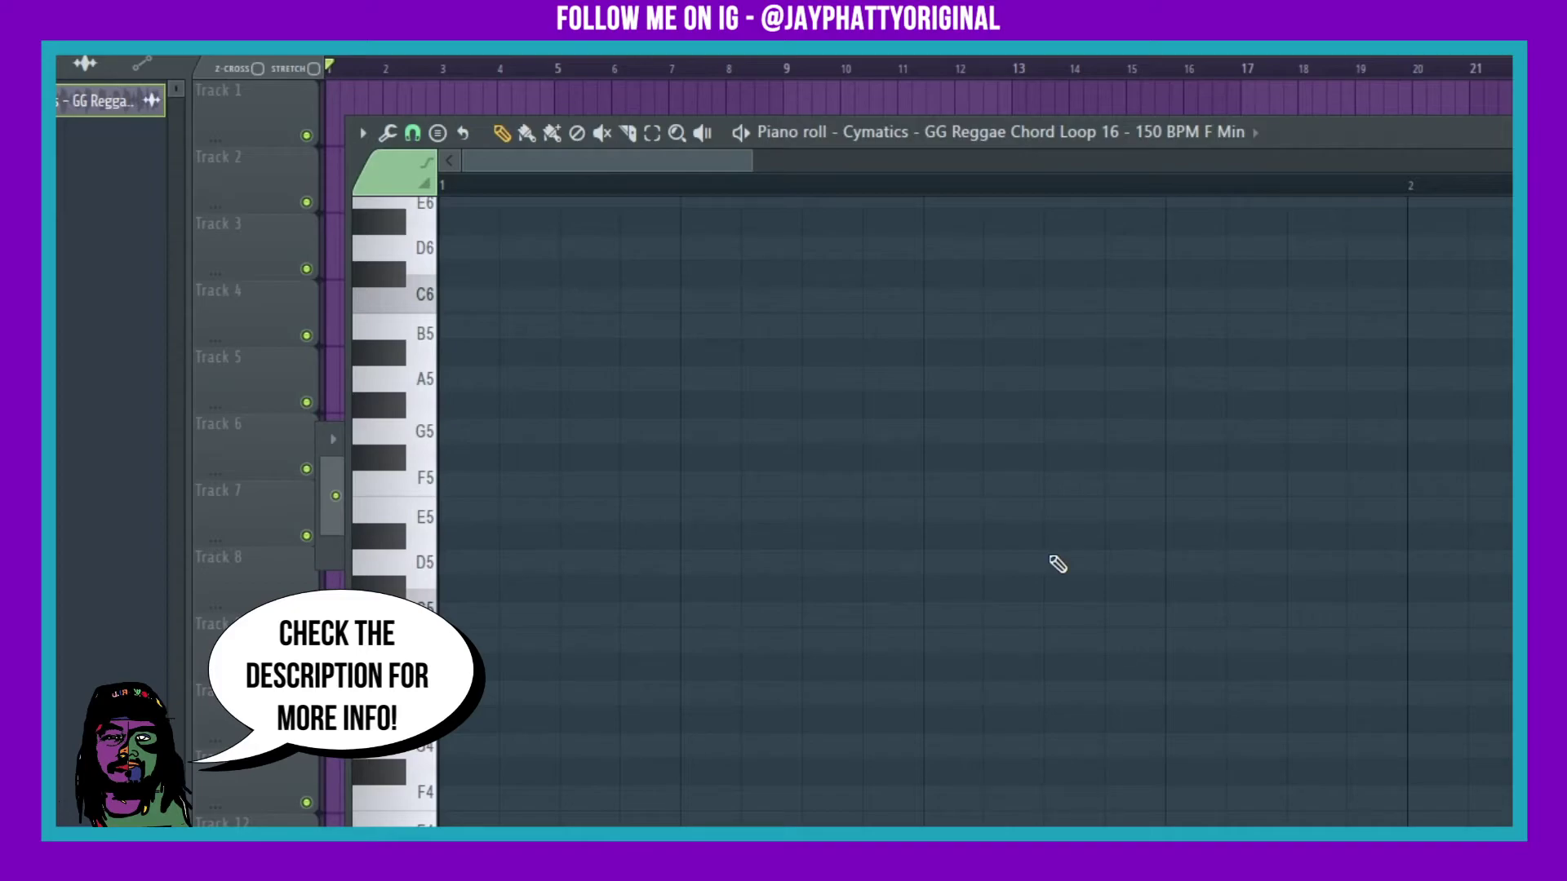
Stack F5, D5 and A4 notes at the start of bar 1 to form a chord
click(461, 483)
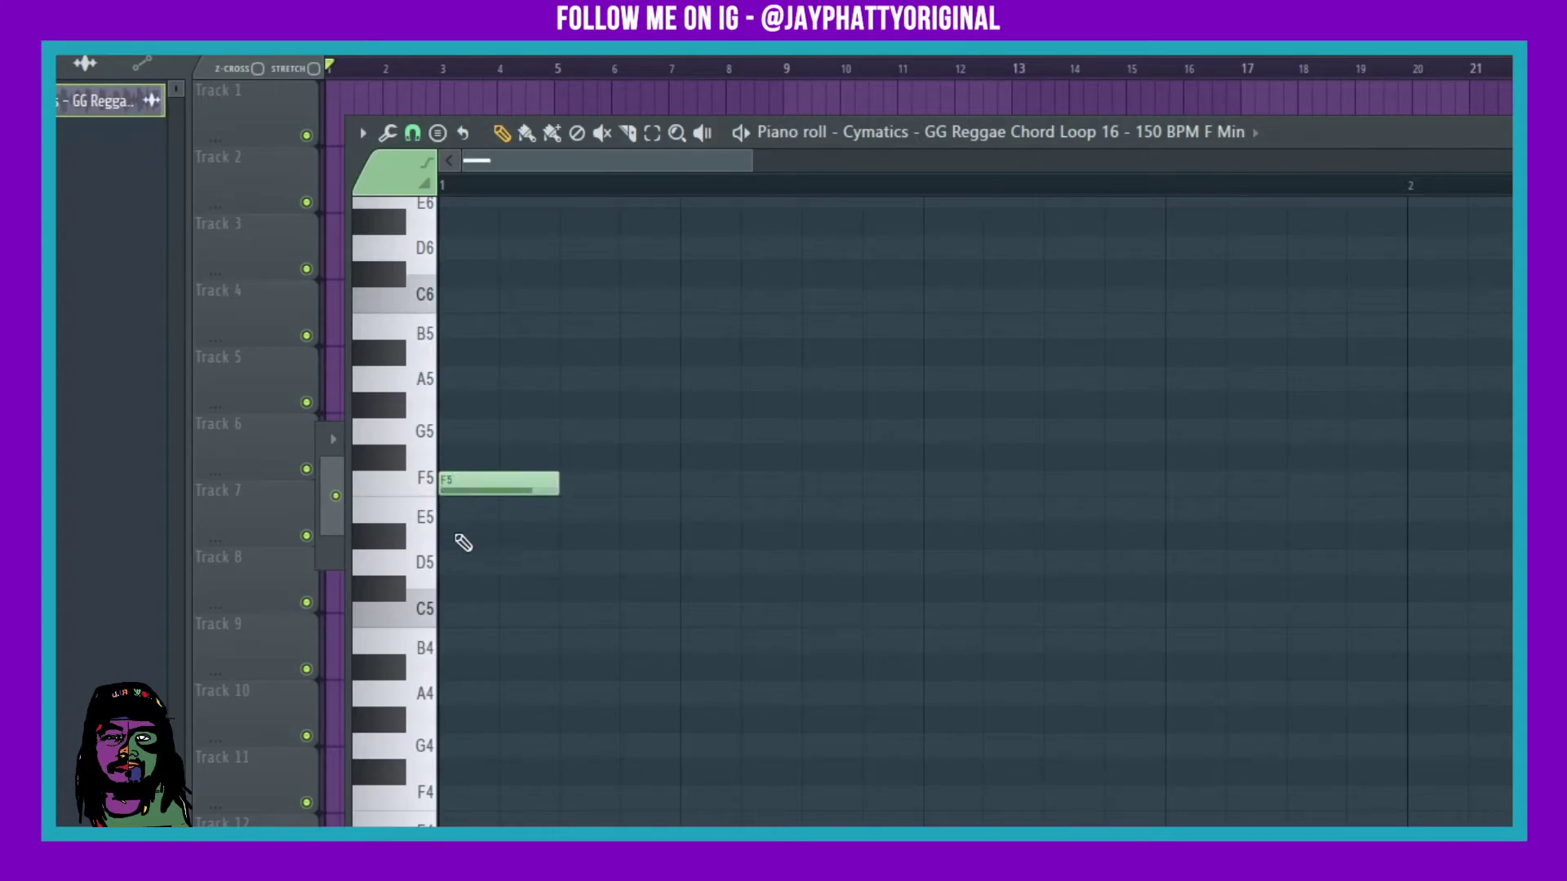
click(457, 564)
click(455, 700)
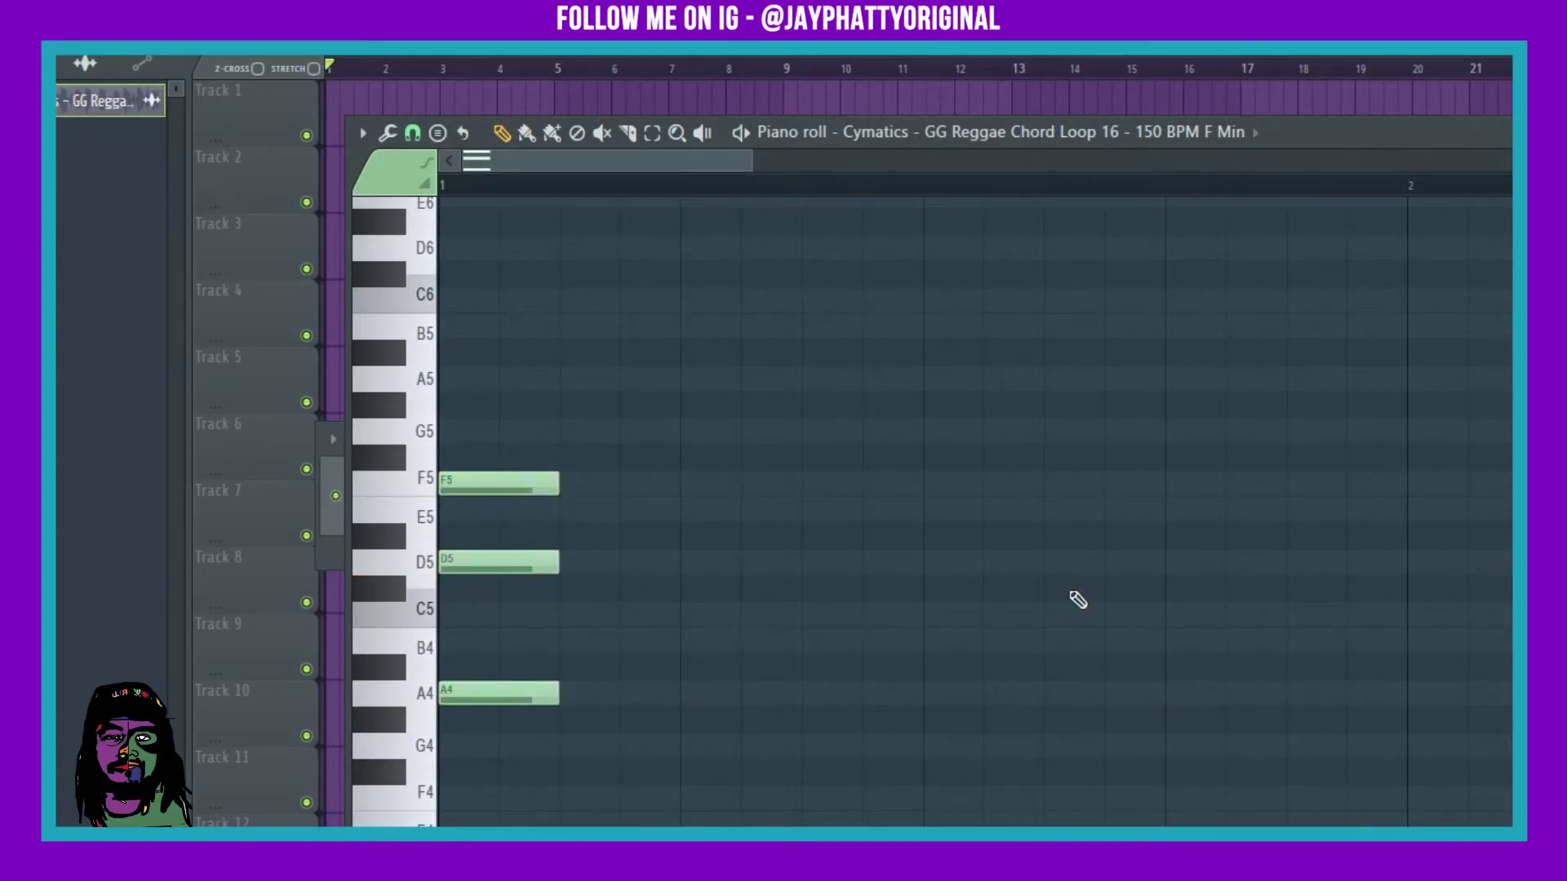
Select all notes and randomize their velocity levels with the piano roll randomizer, with Pattern generation turned off
key(ctrl+a)
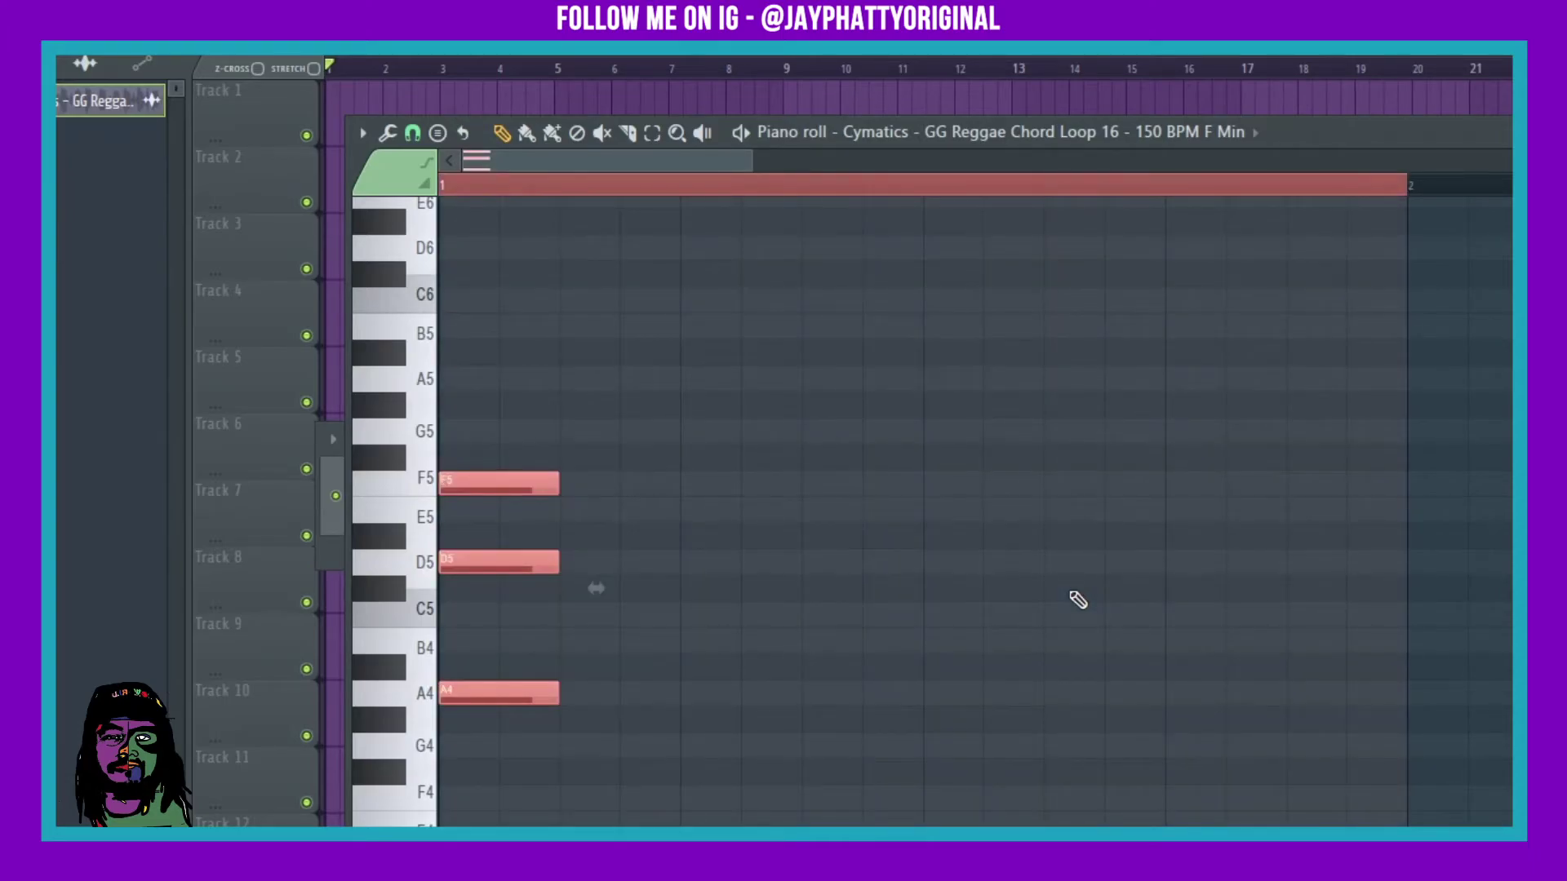
key(alt+r)
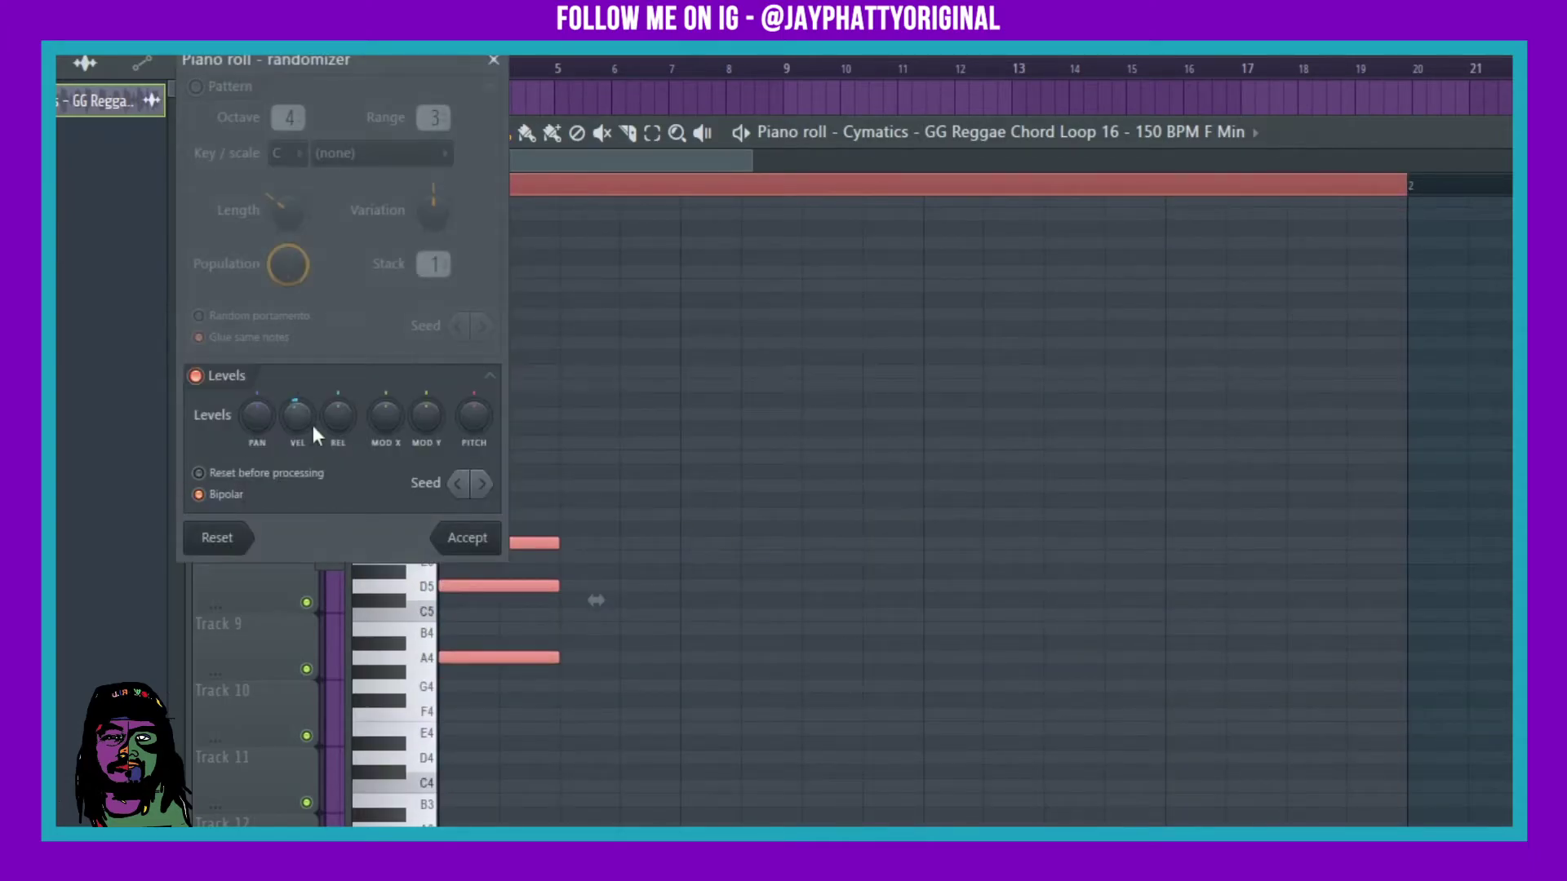
click(229, 86)
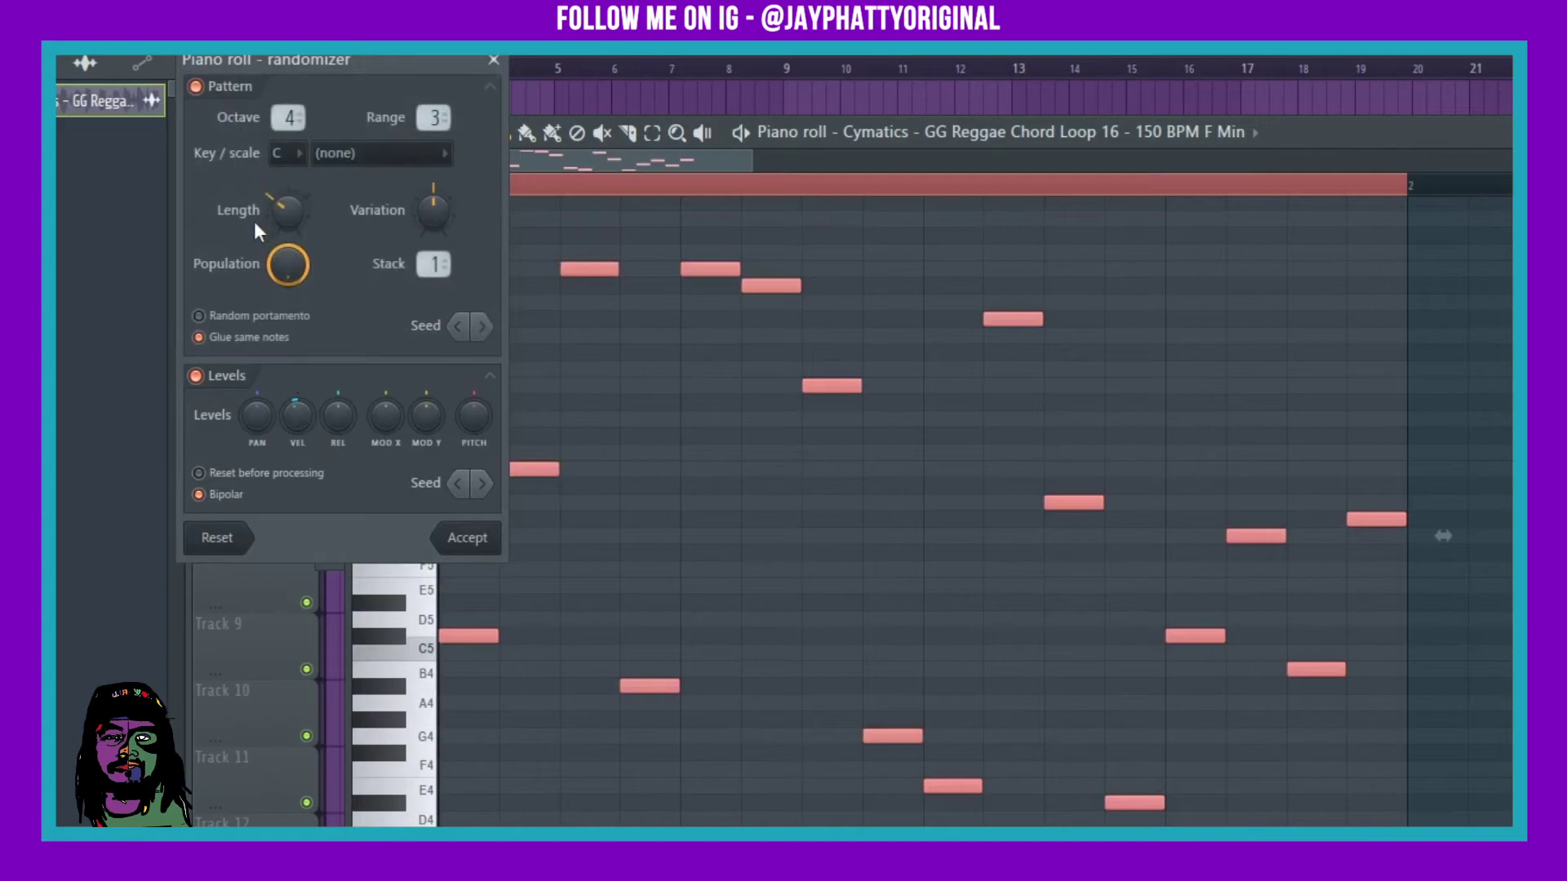
click(229, 86)
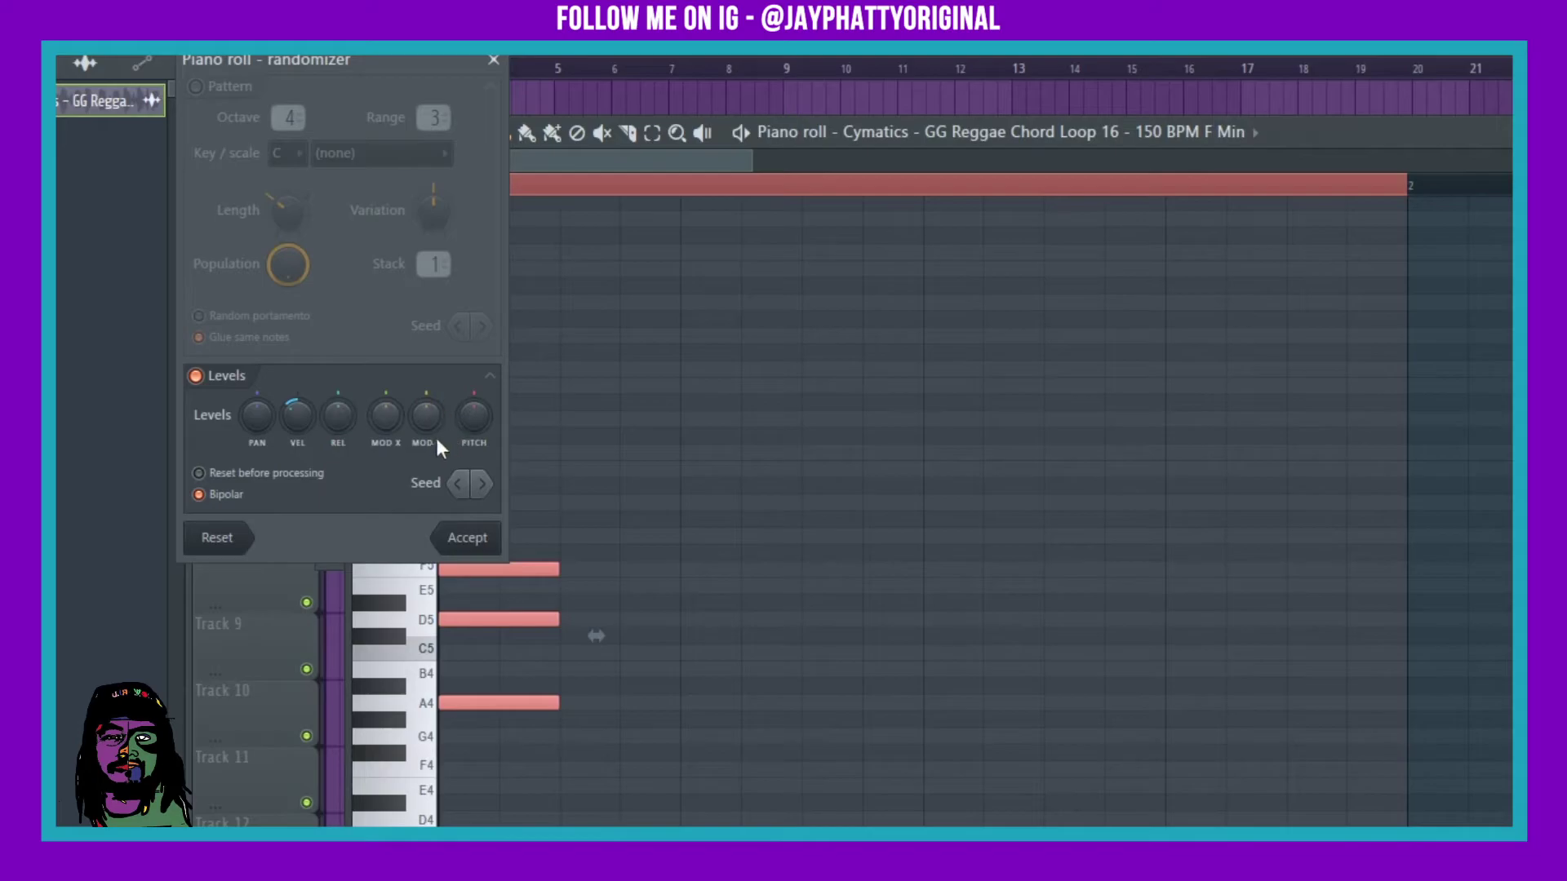
click(499, 537)
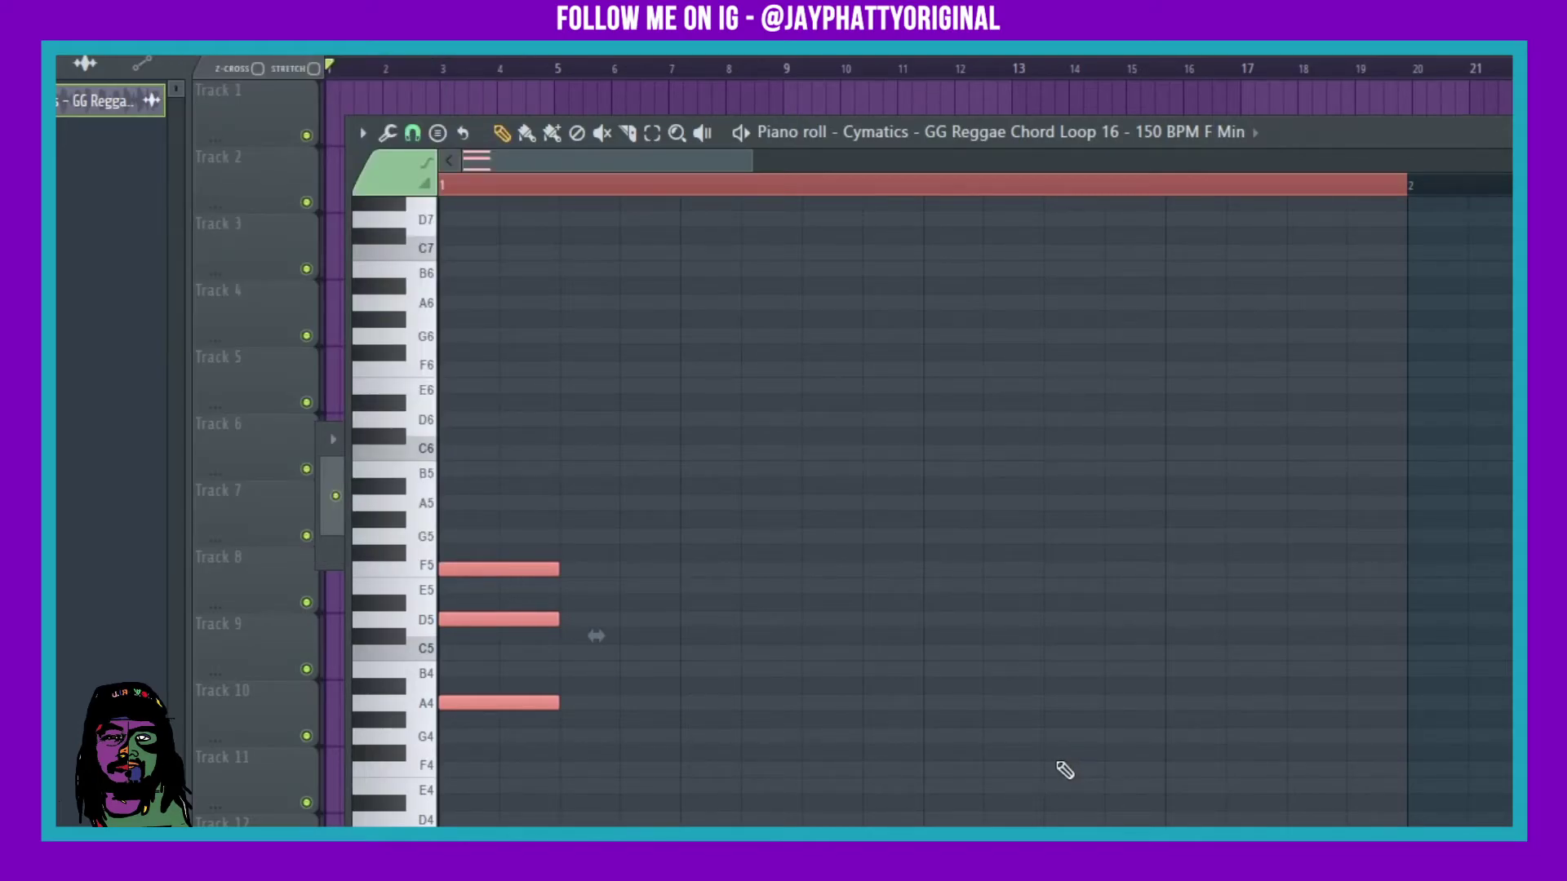
scroll(1065, 770, up, 3)
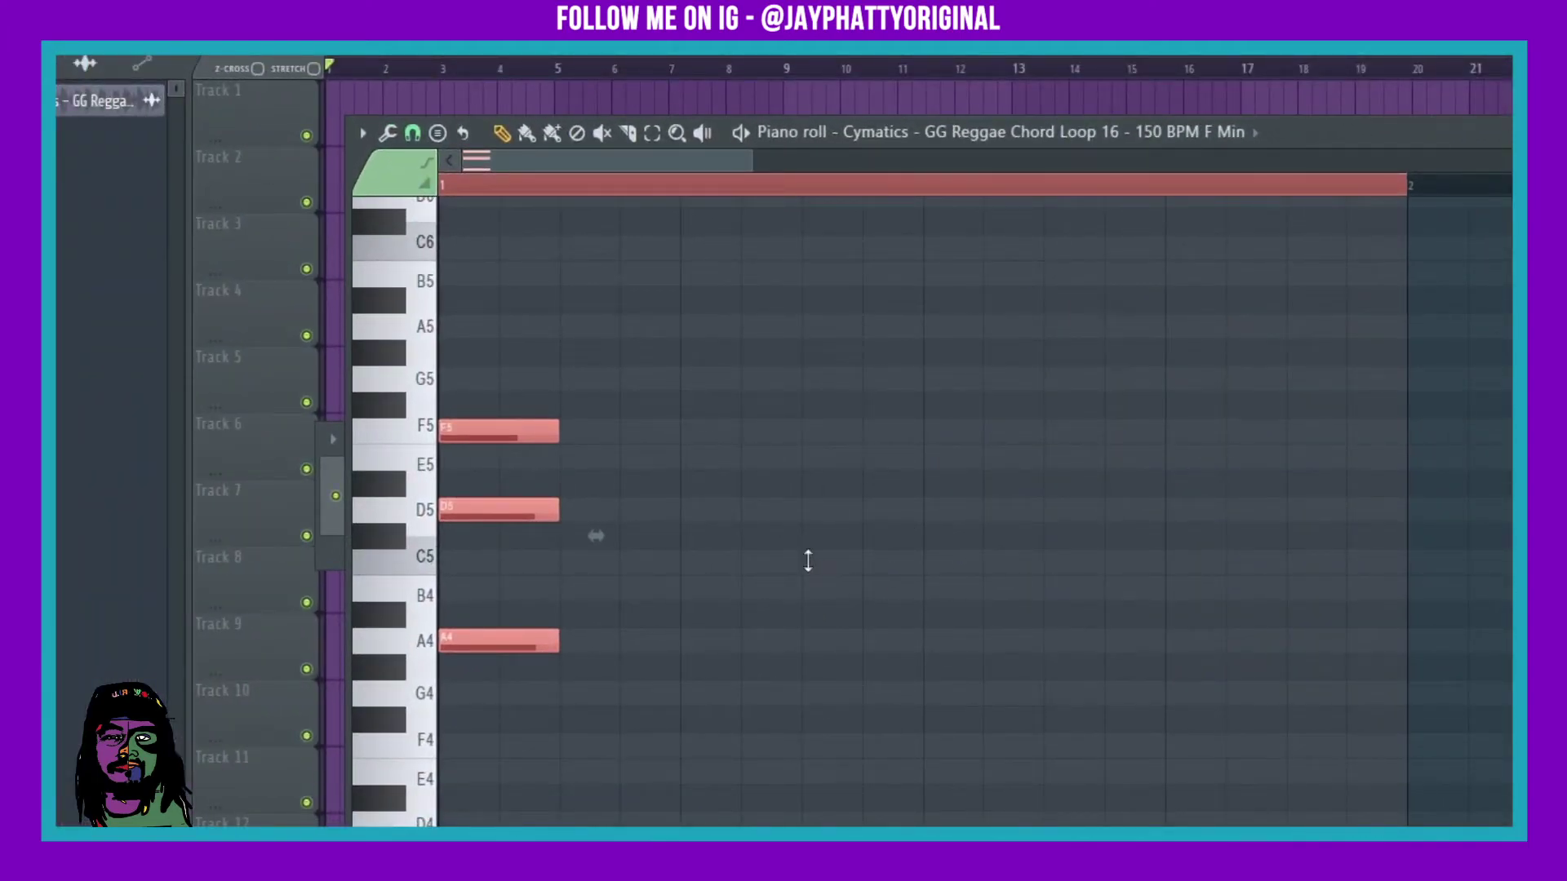
key(alt+a)
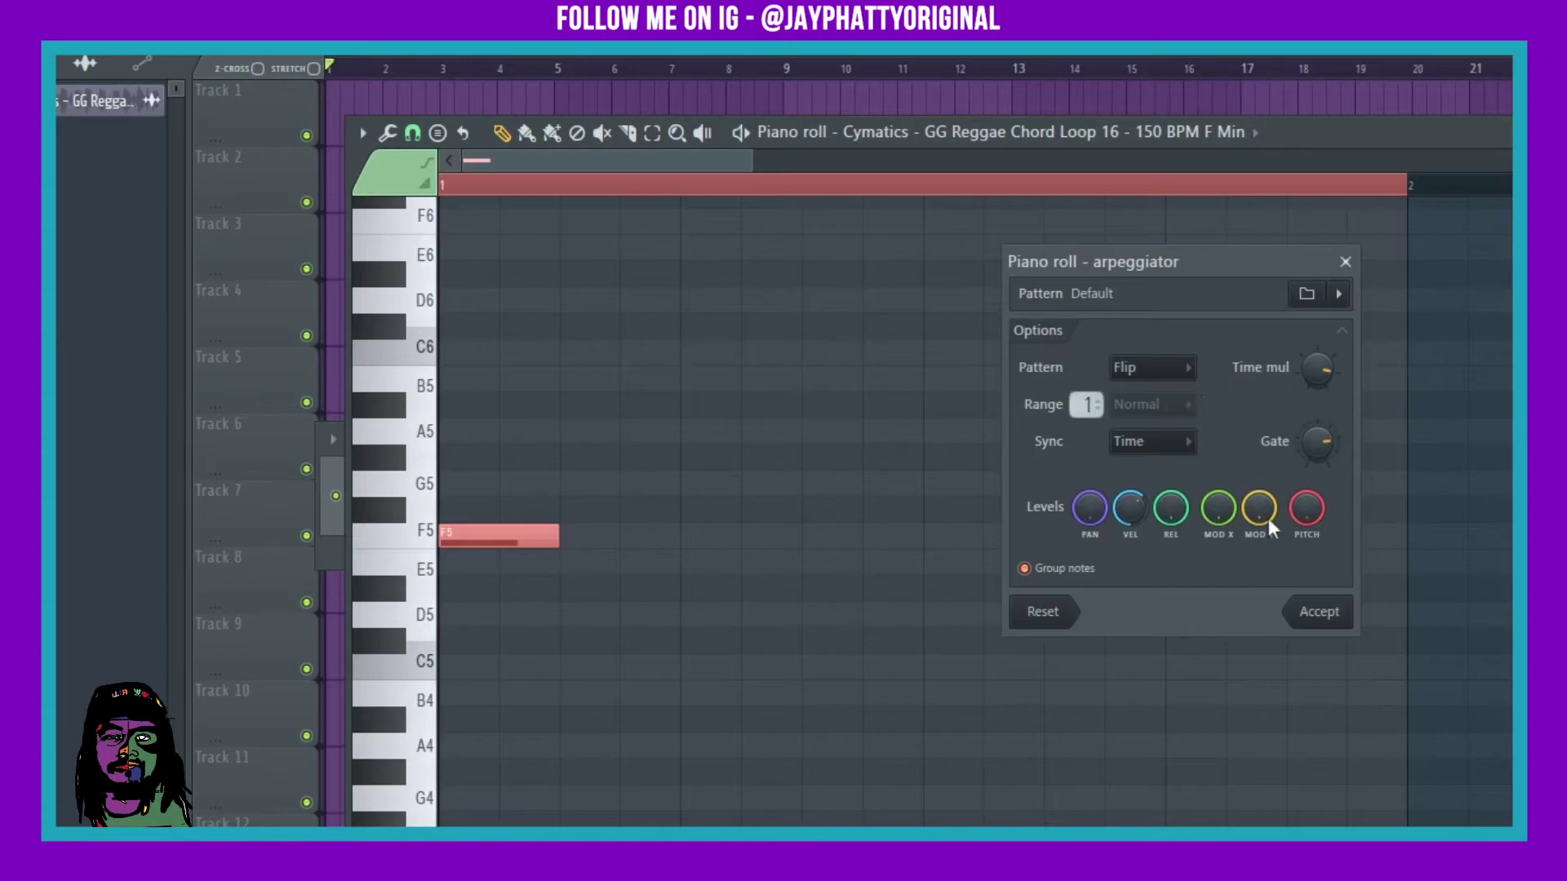
click(1182, 372)
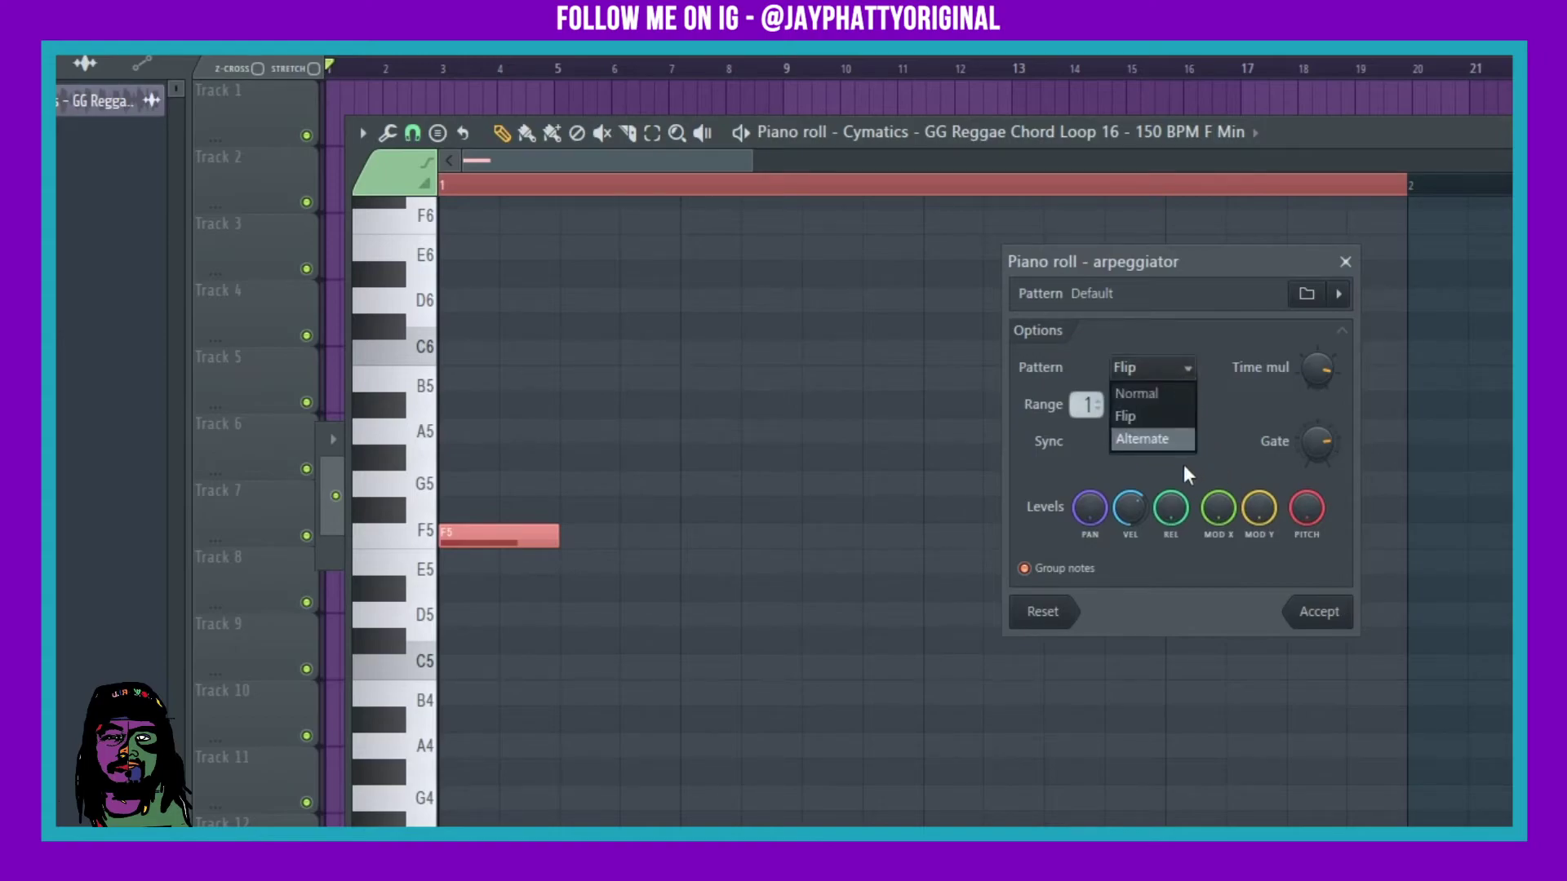
click(1361, 260)
click(1352, 262)
right_click(534, 432)
right_click(510, 510)
right_click(483, 641)
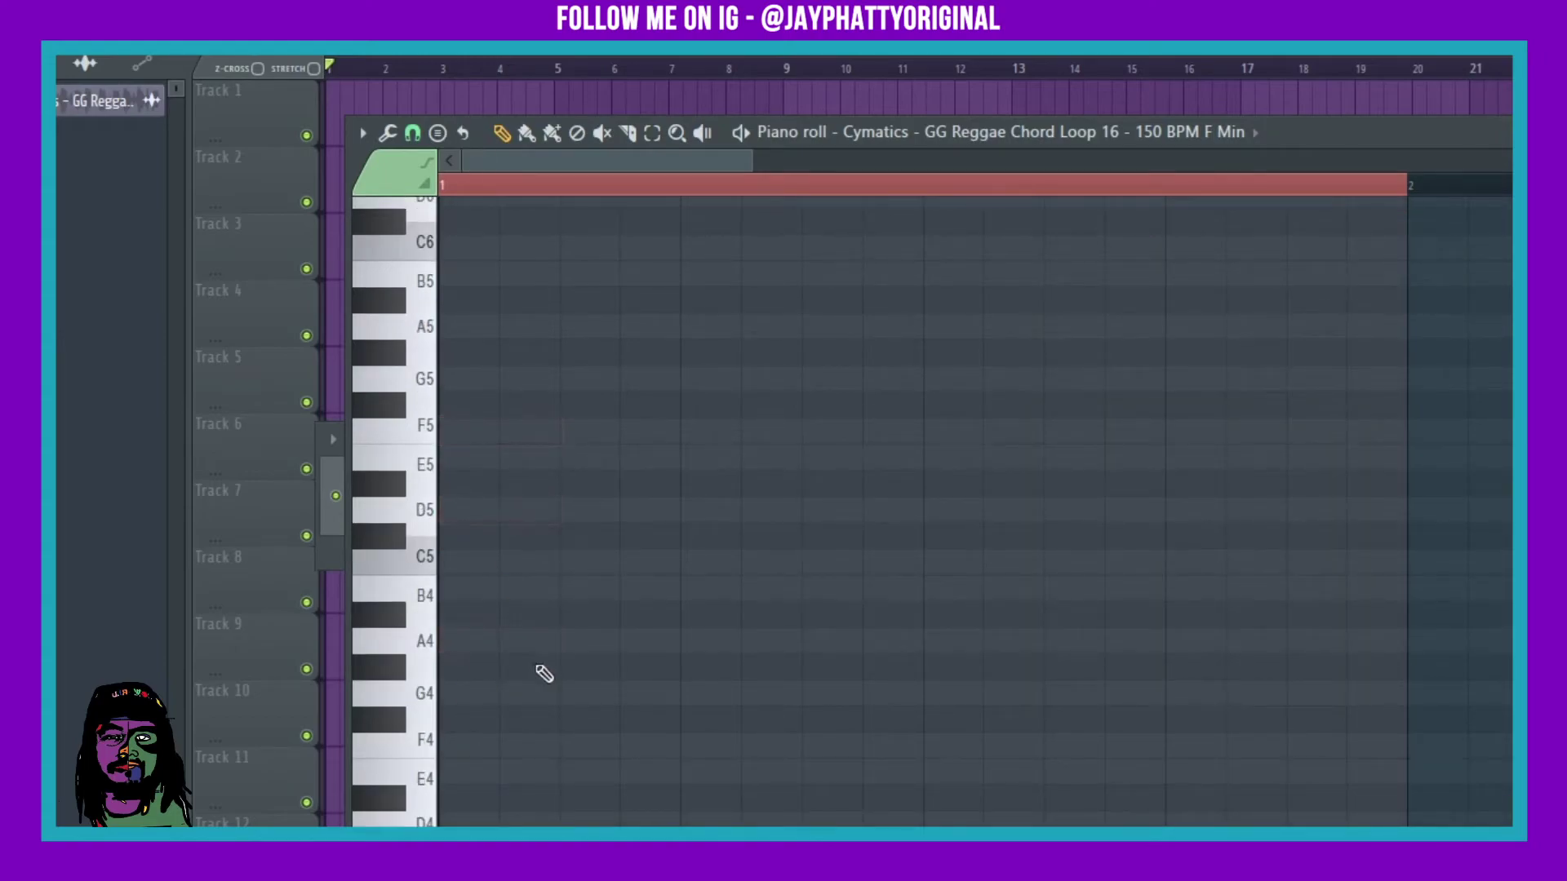
key(ctrl+z)
Copy the opening chord to the following beats as three transposed chords, the last being G5, E5 and B4, and select all notes
shift+drag(493, 433, 864, 379)
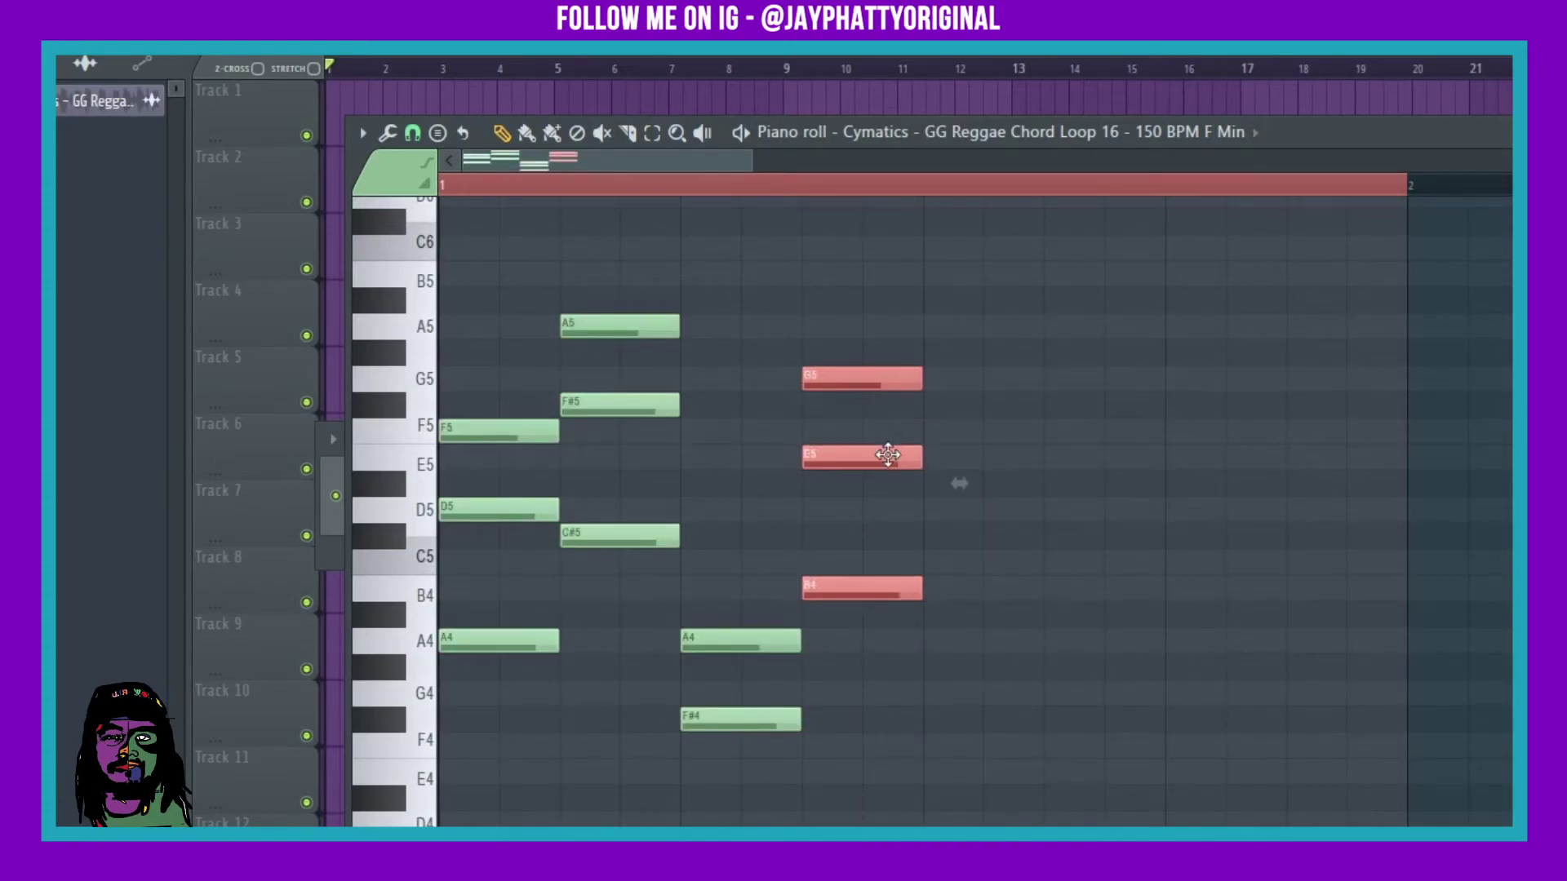
key(ctrl+a)
Try the arpeggiator on the four chords with a changed time multiplier, the Alternate pattern and Block sync, and close it without accepting
key(alt+a)
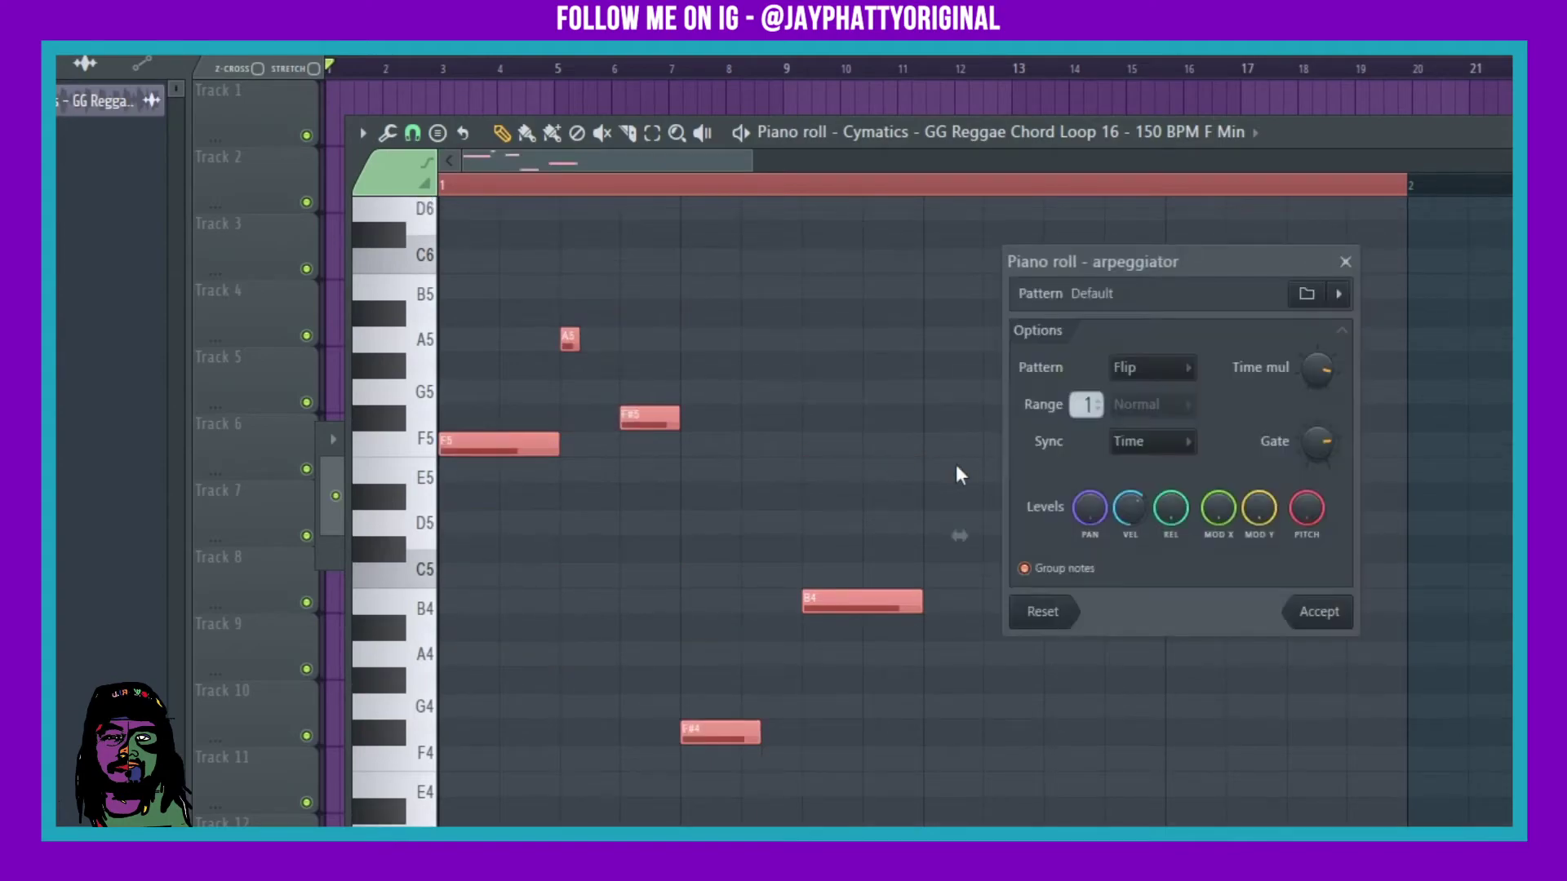
mouse_move(1316, 370)
mouse_down()
mouse_move(1317, 408)
mouse_move(1316, 365)
mouse_up()
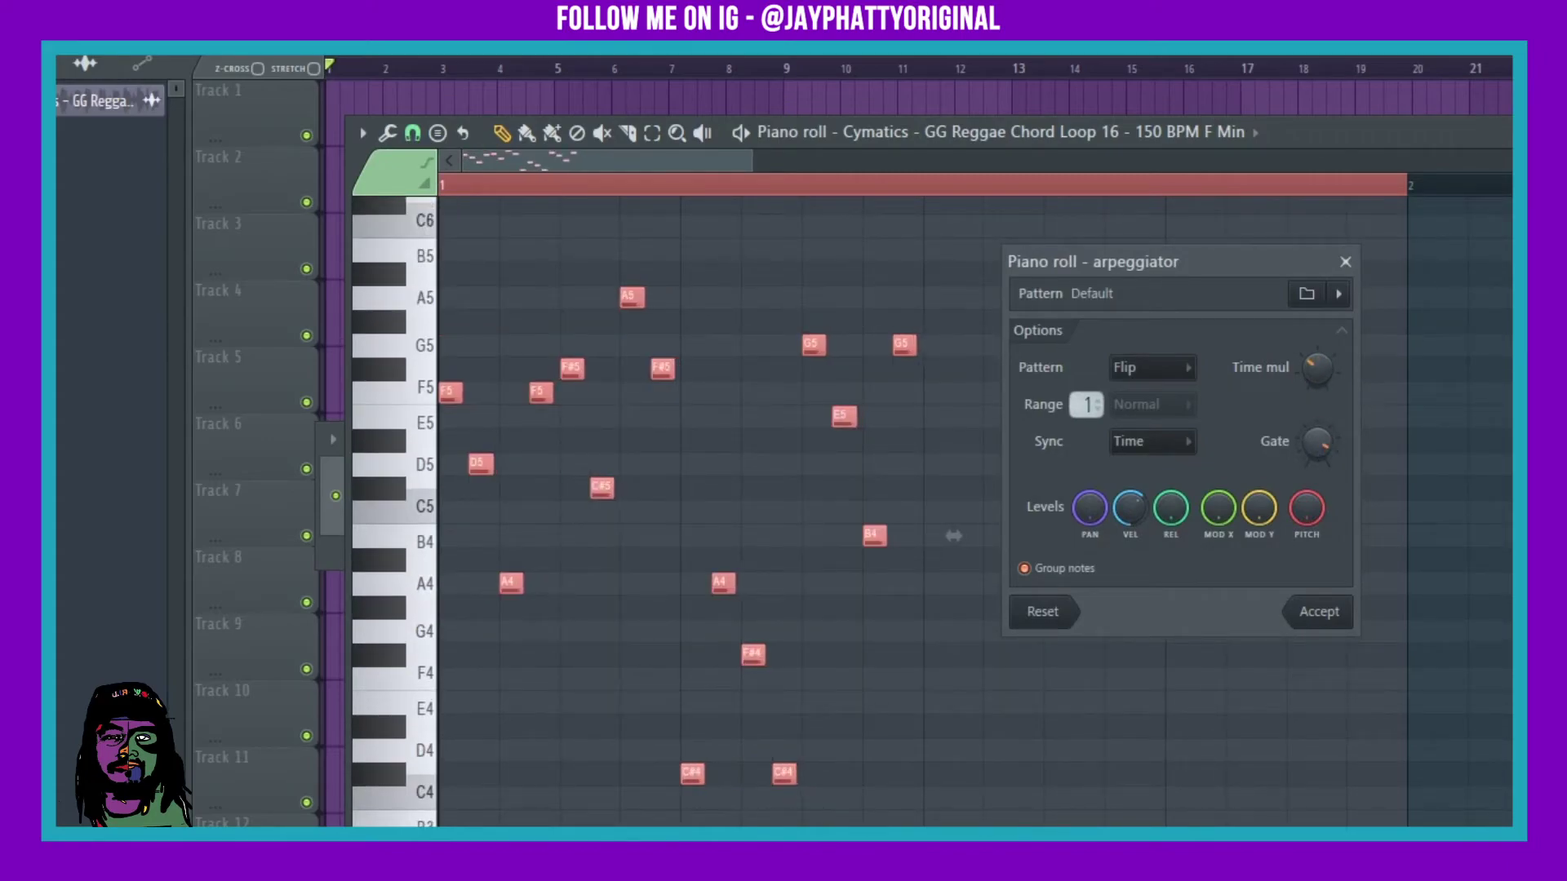
click(1151, 368)
click(1131, 438)
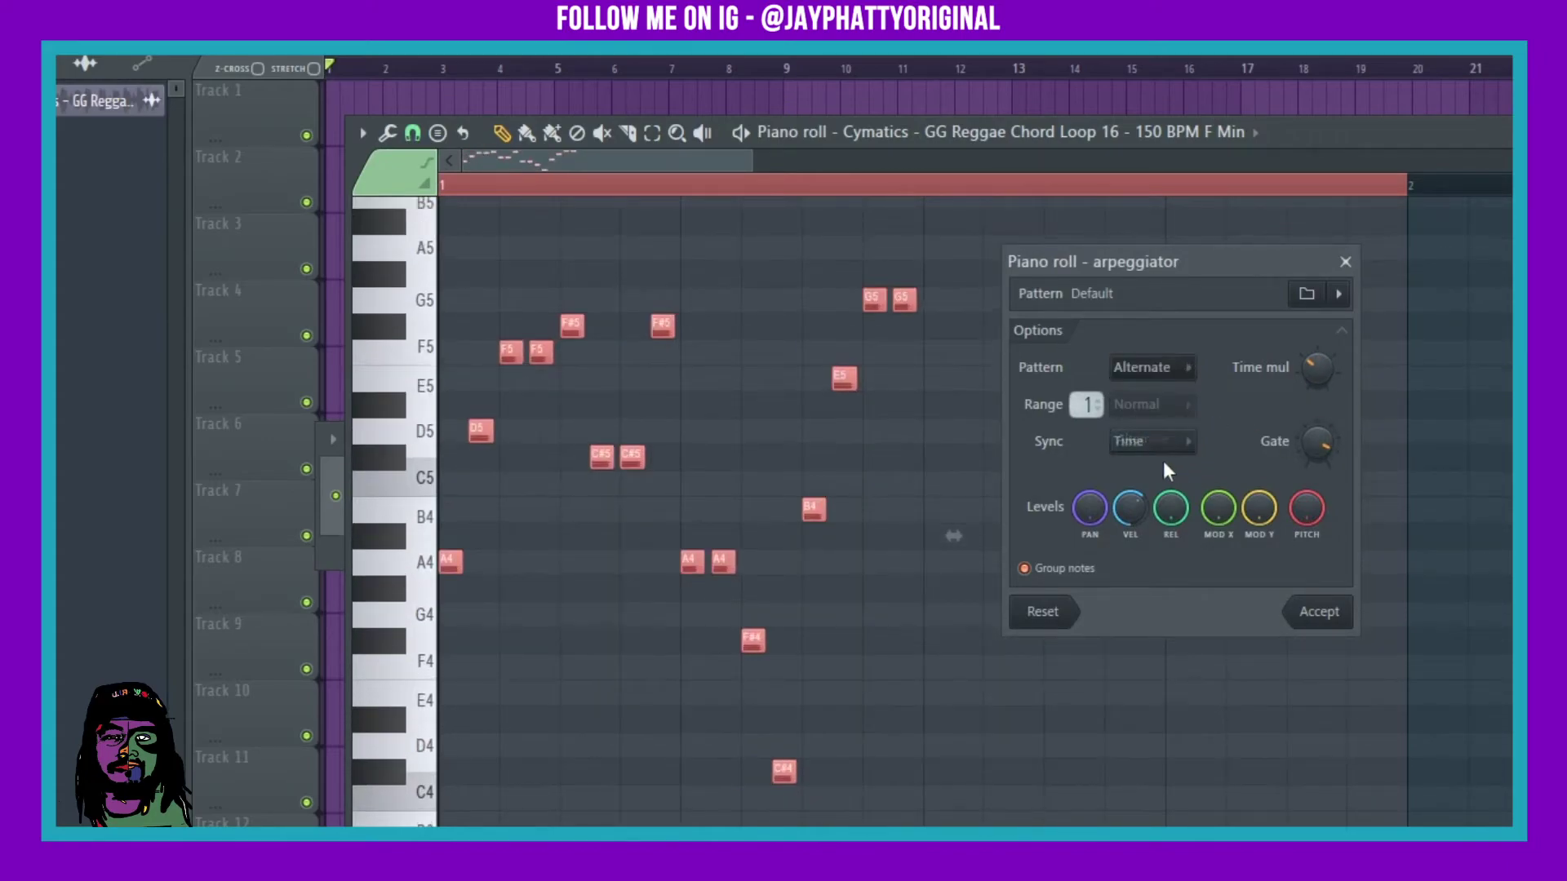
click(1144, 444)
click(1138, 489)
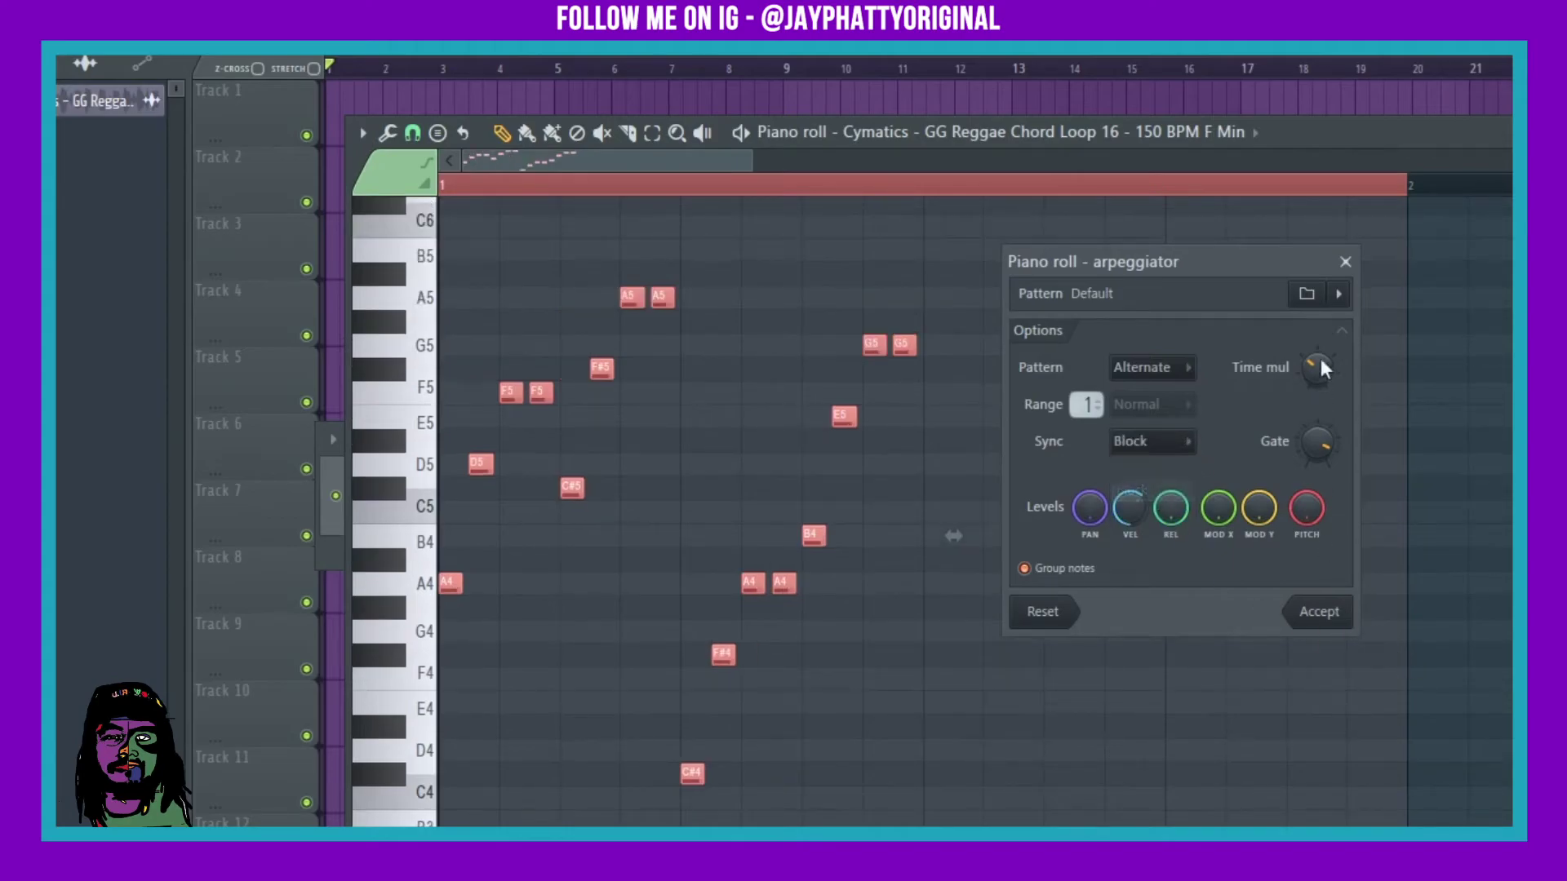
click(1346, 262)
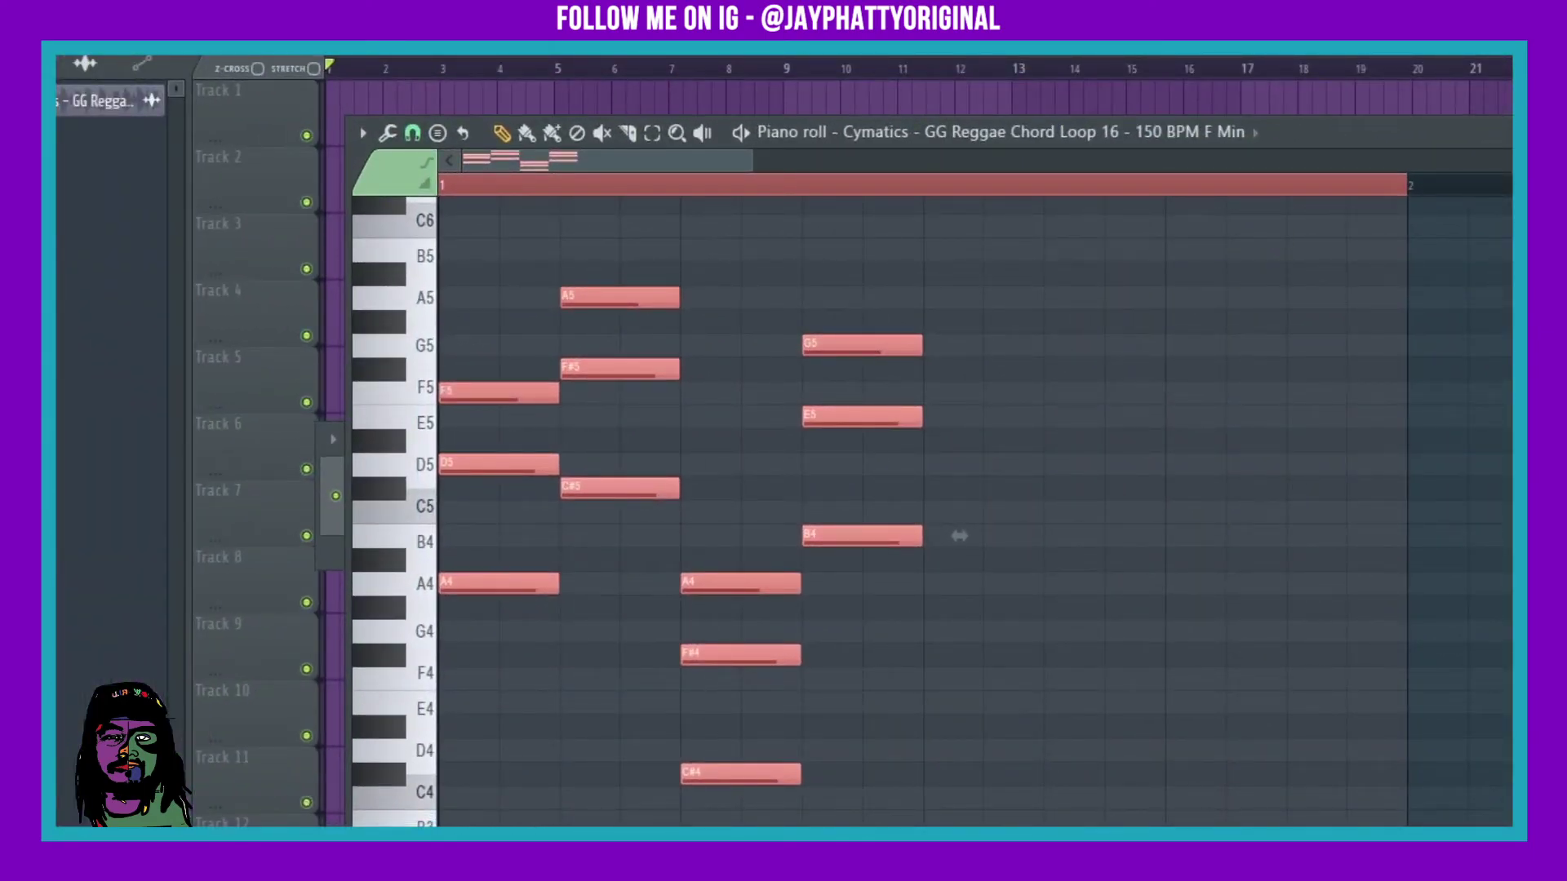
Show the mixer, close all open windows, and reopen the piano roll together with the channel rack
key(F9)
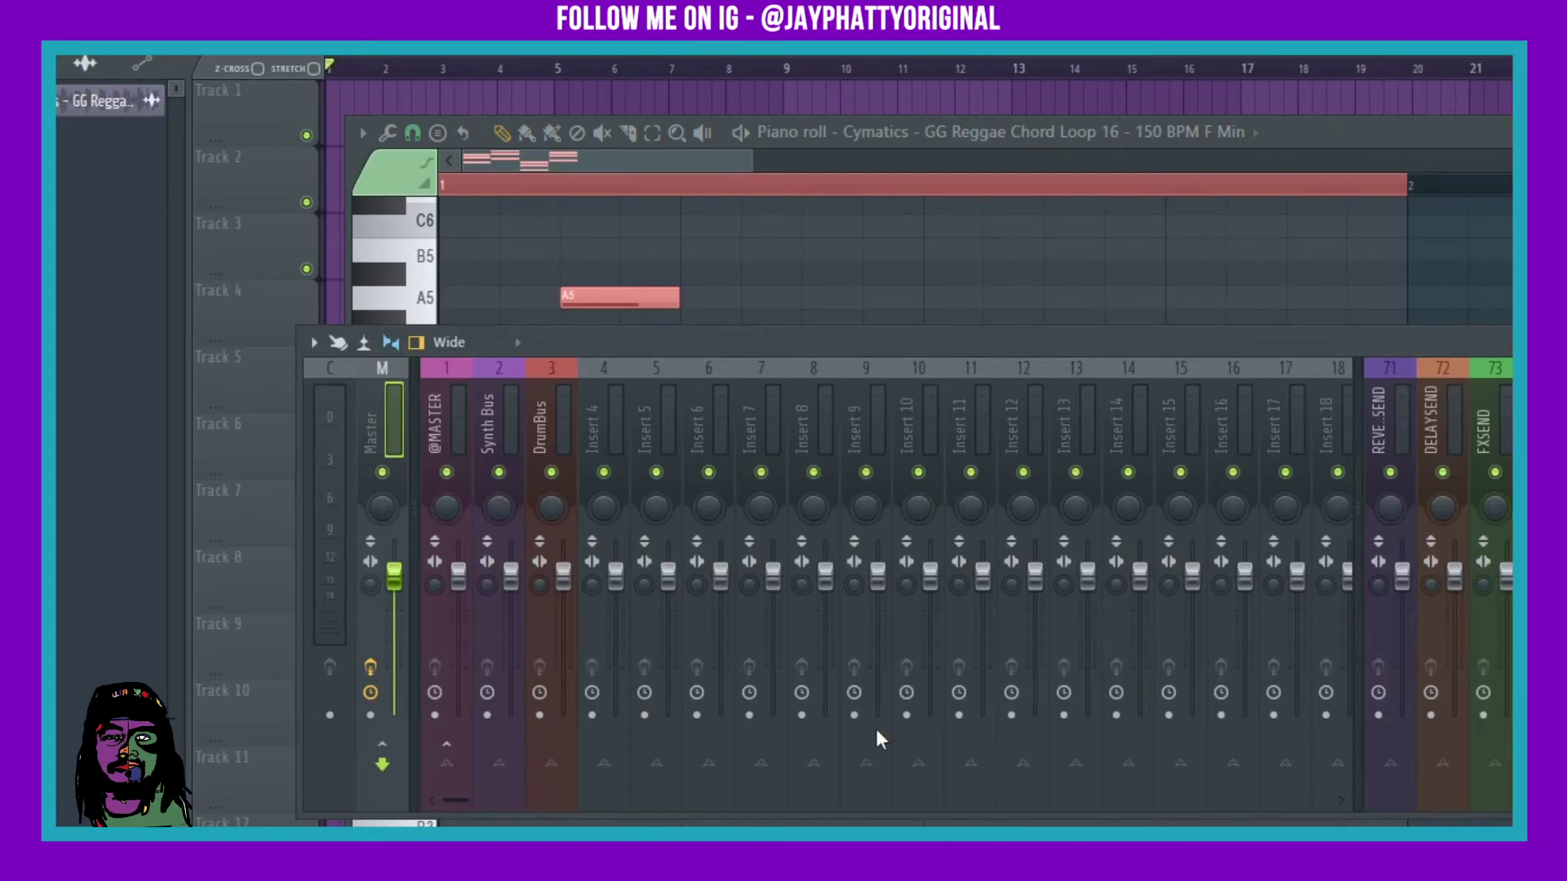
key(F12)
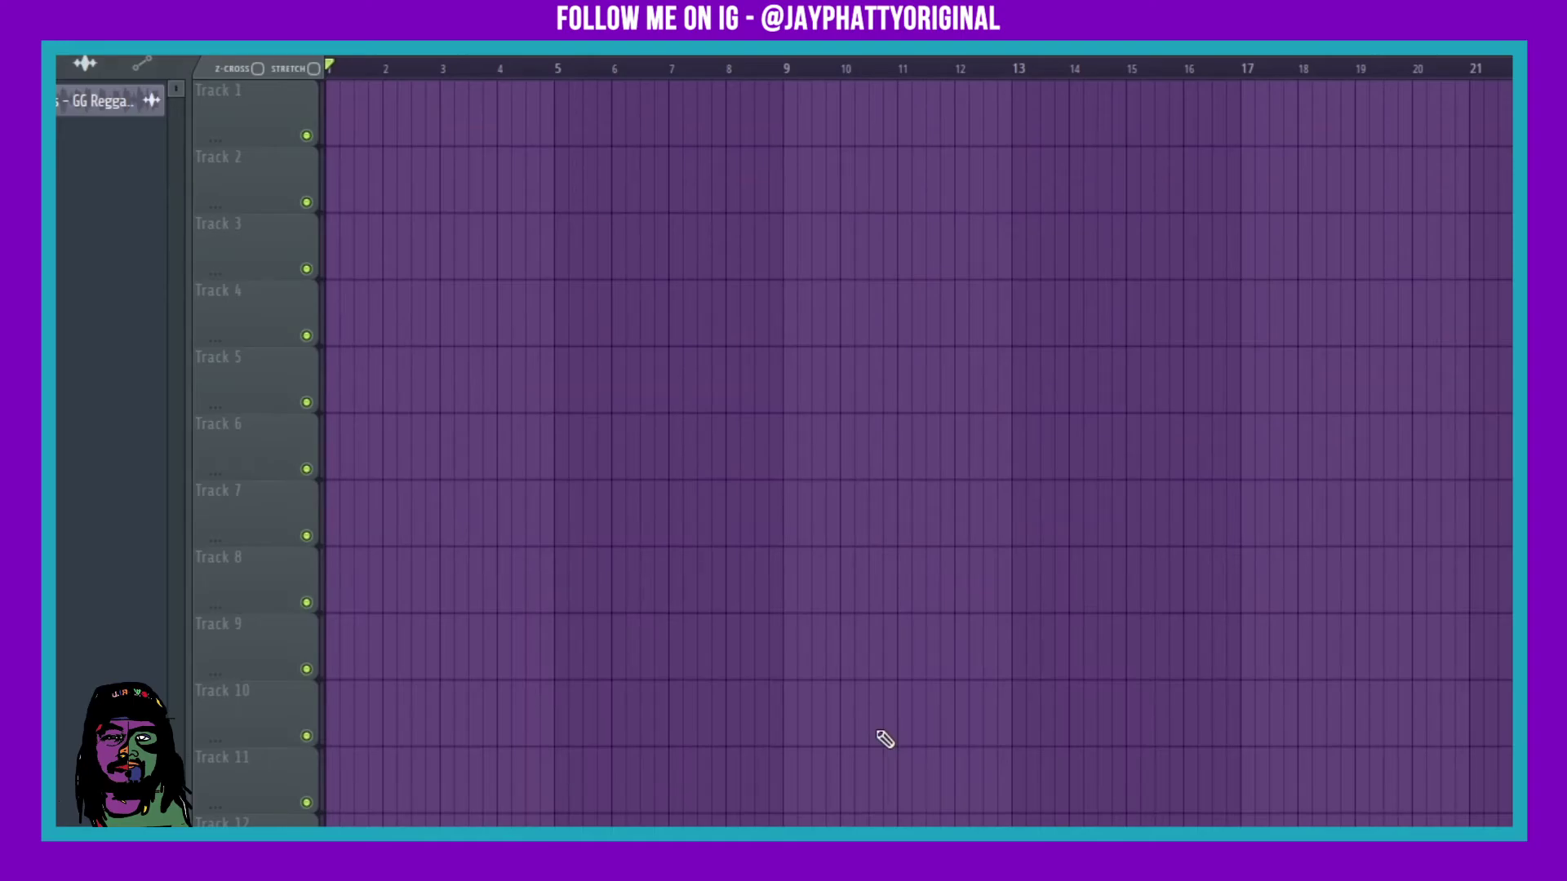
key(F7)
key(F6)
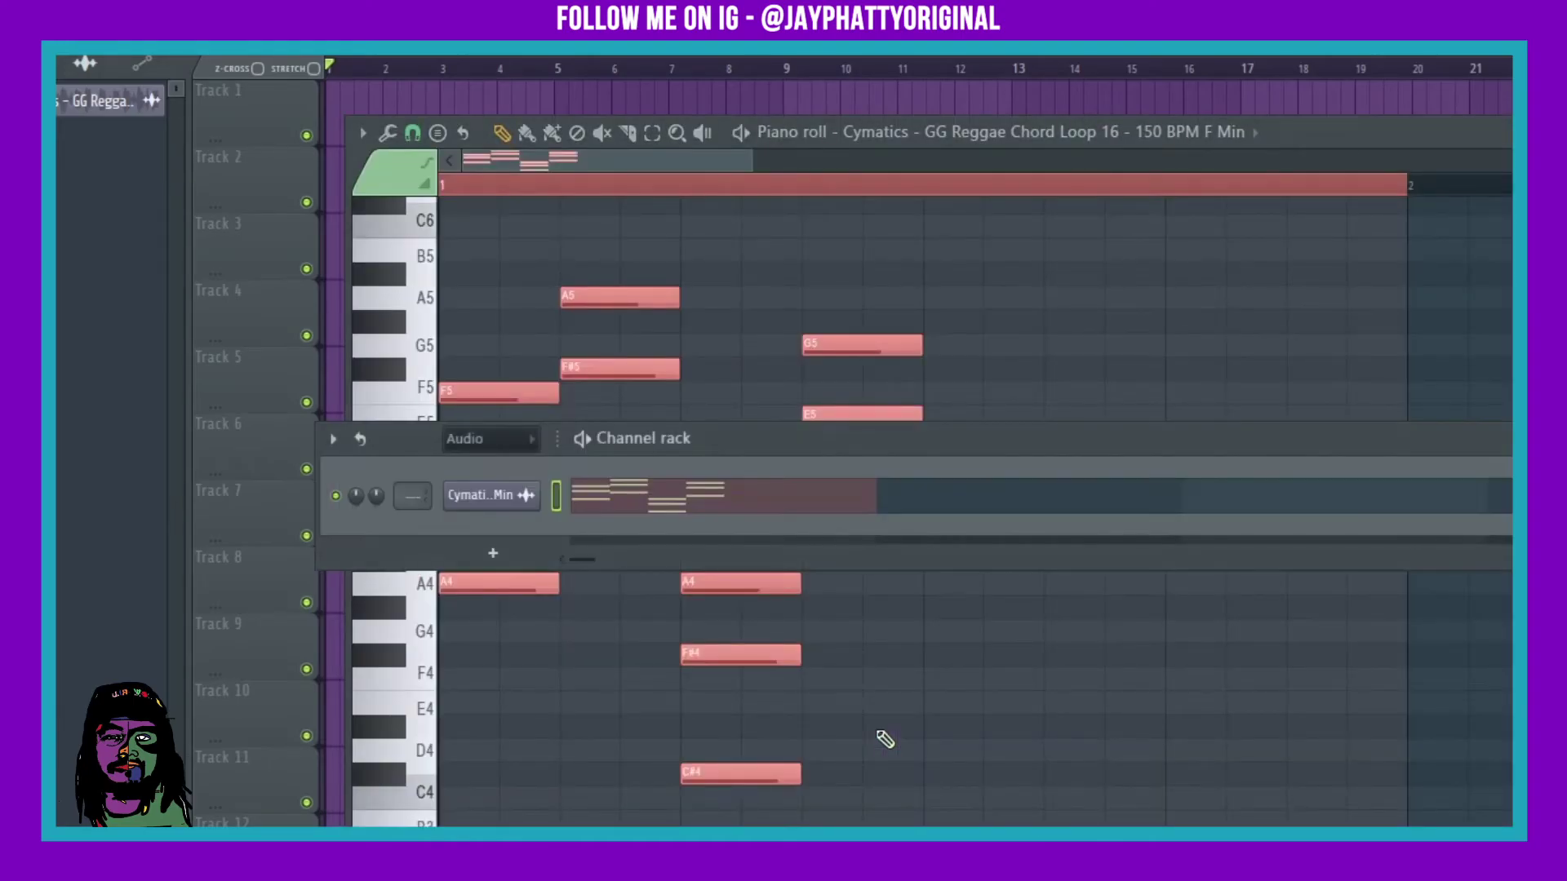
Reopen the mixer, reposition its window, and bring it back in front of the channel rack
key(F9)
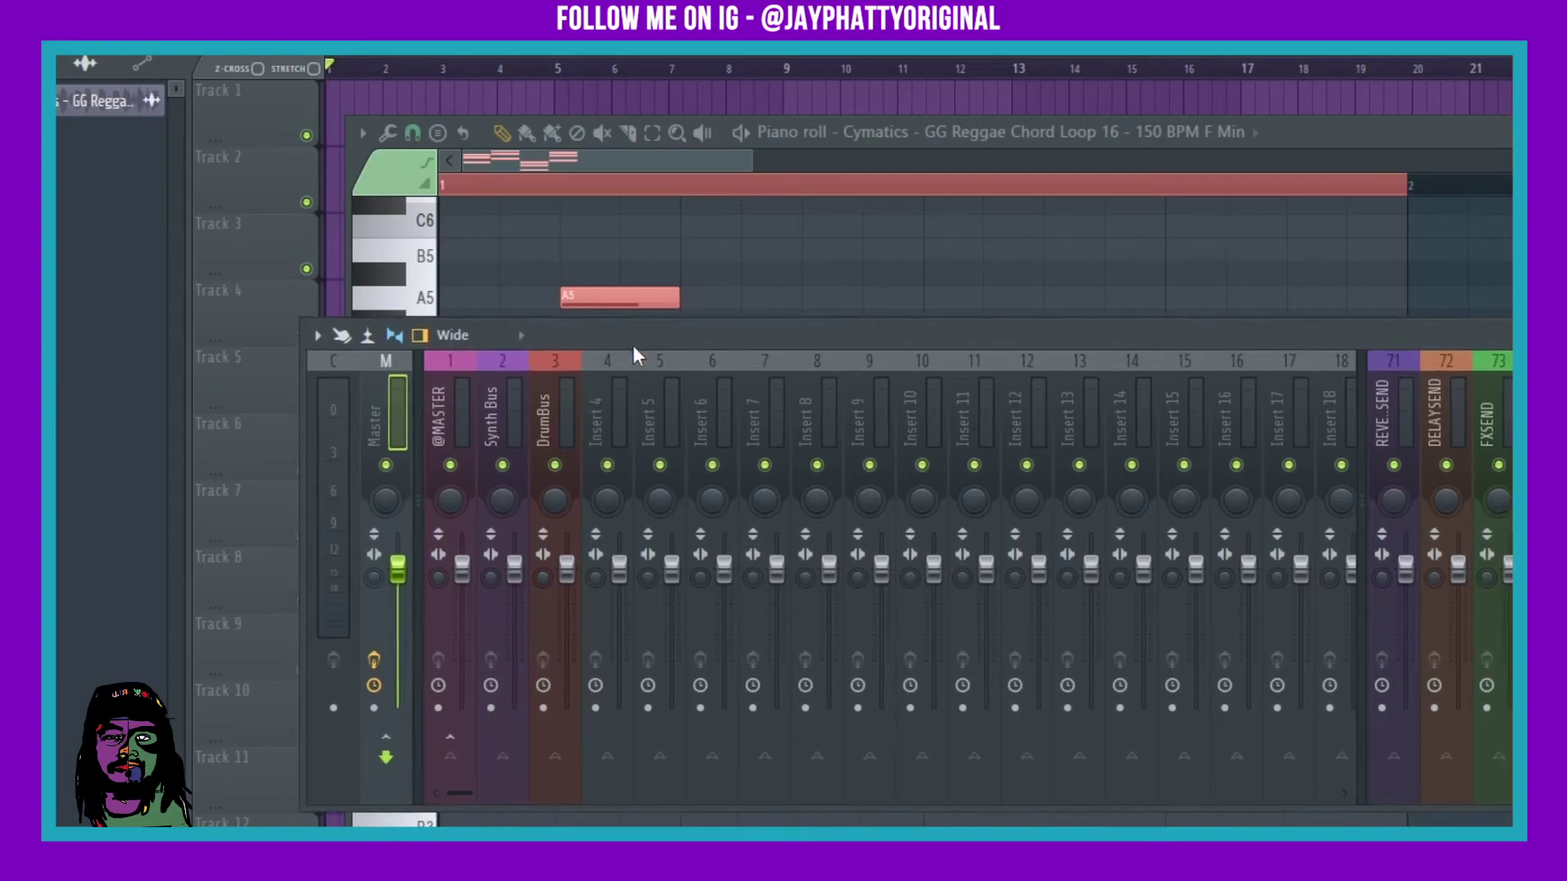
drag(635, 345, 591, 372)
key(F6)
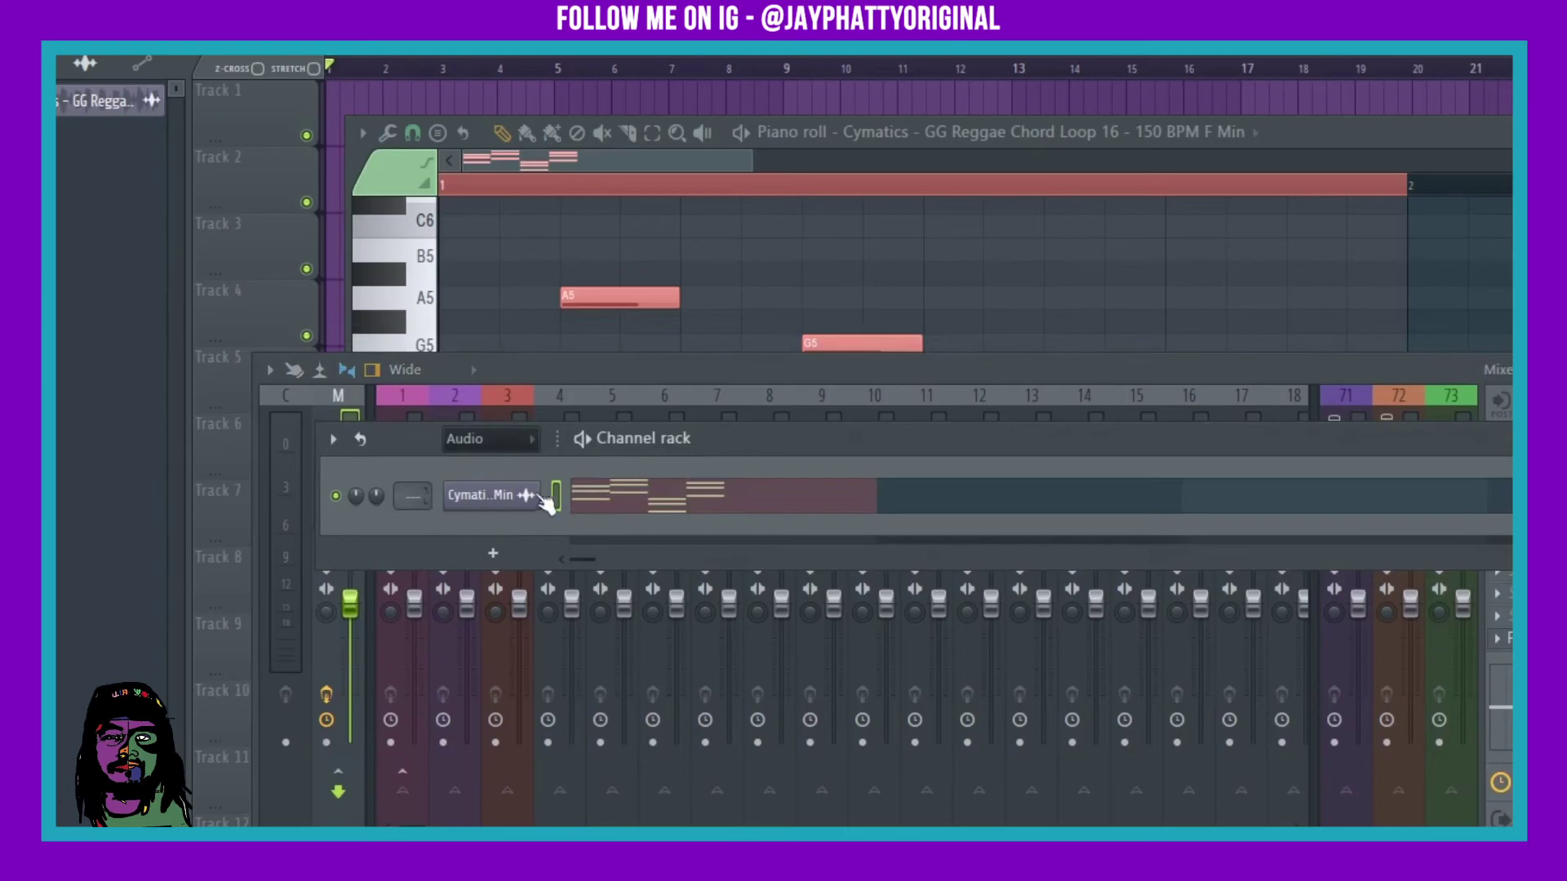
click(641, 379)
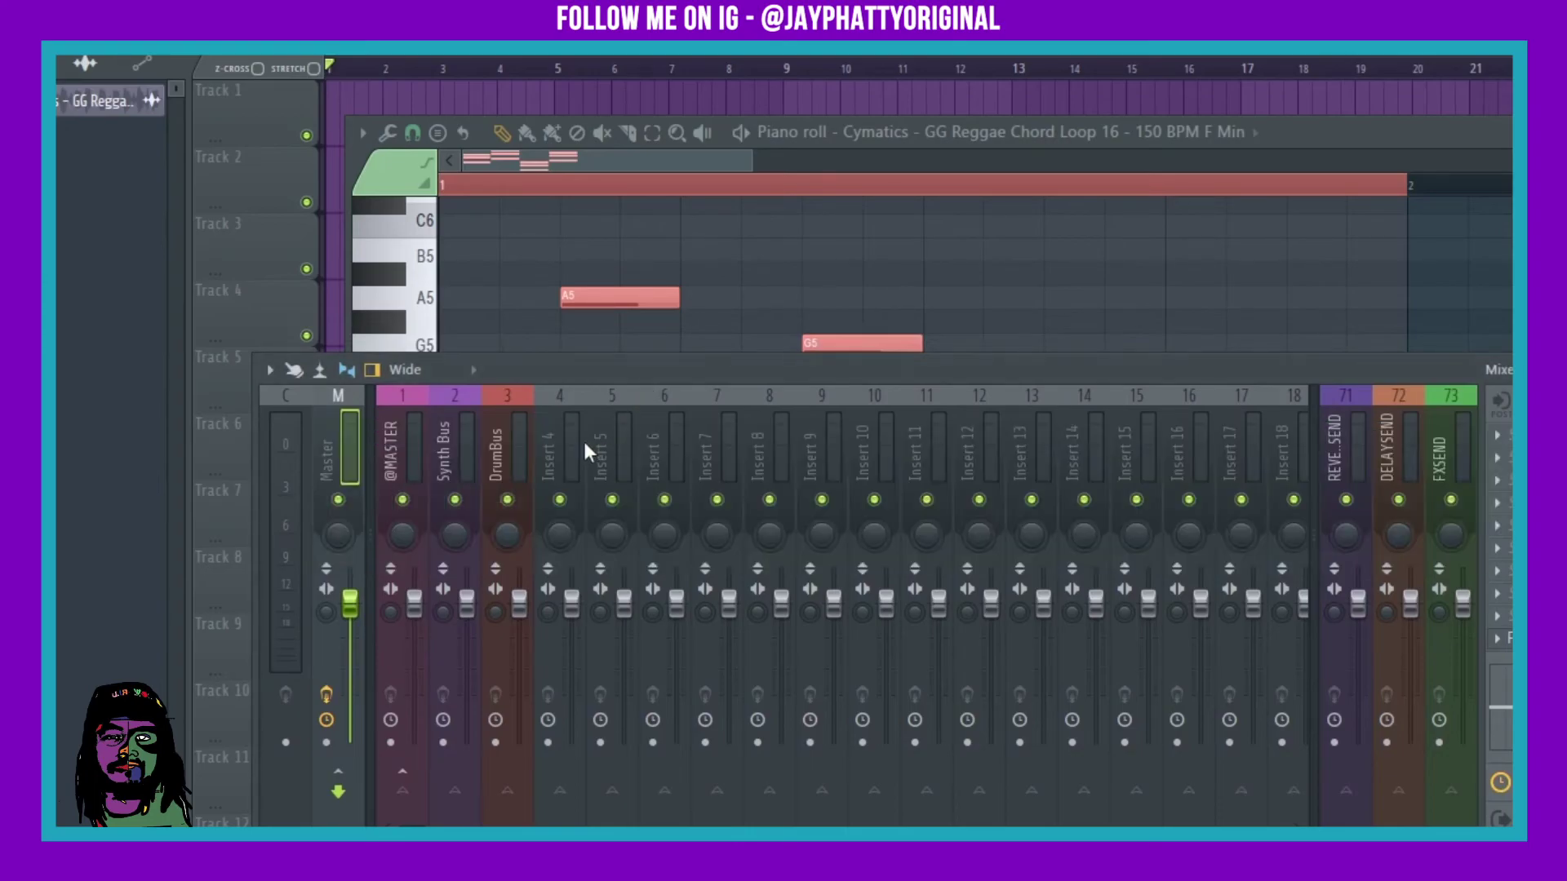
Route the selected Cymatics channel to mixer track Insert 4
click(542, 450)
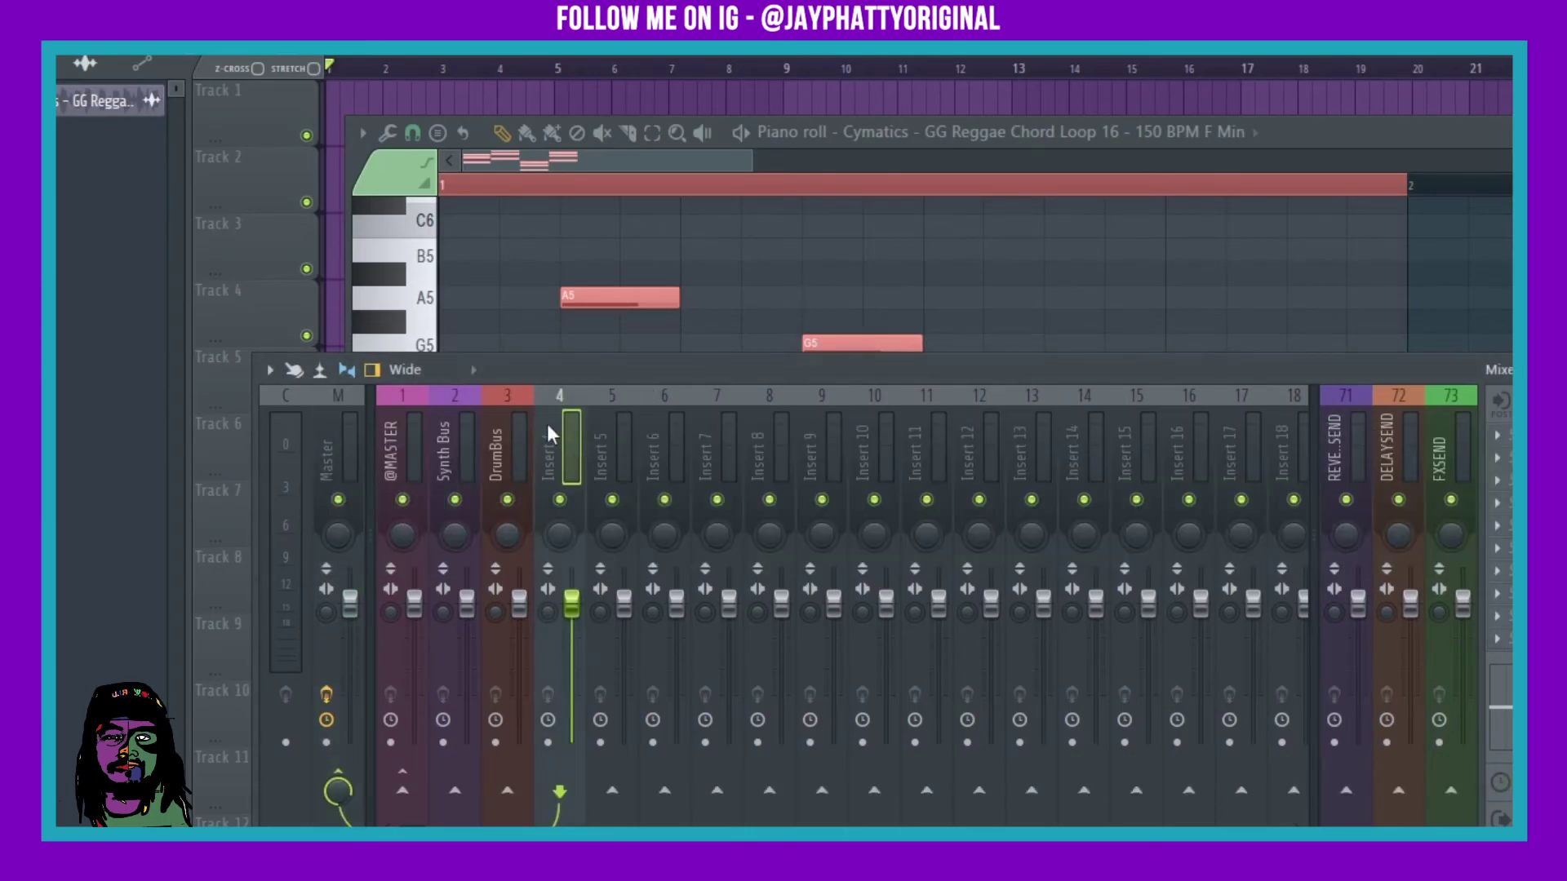
right_click(549, 430)
mouse_move(682, 631)
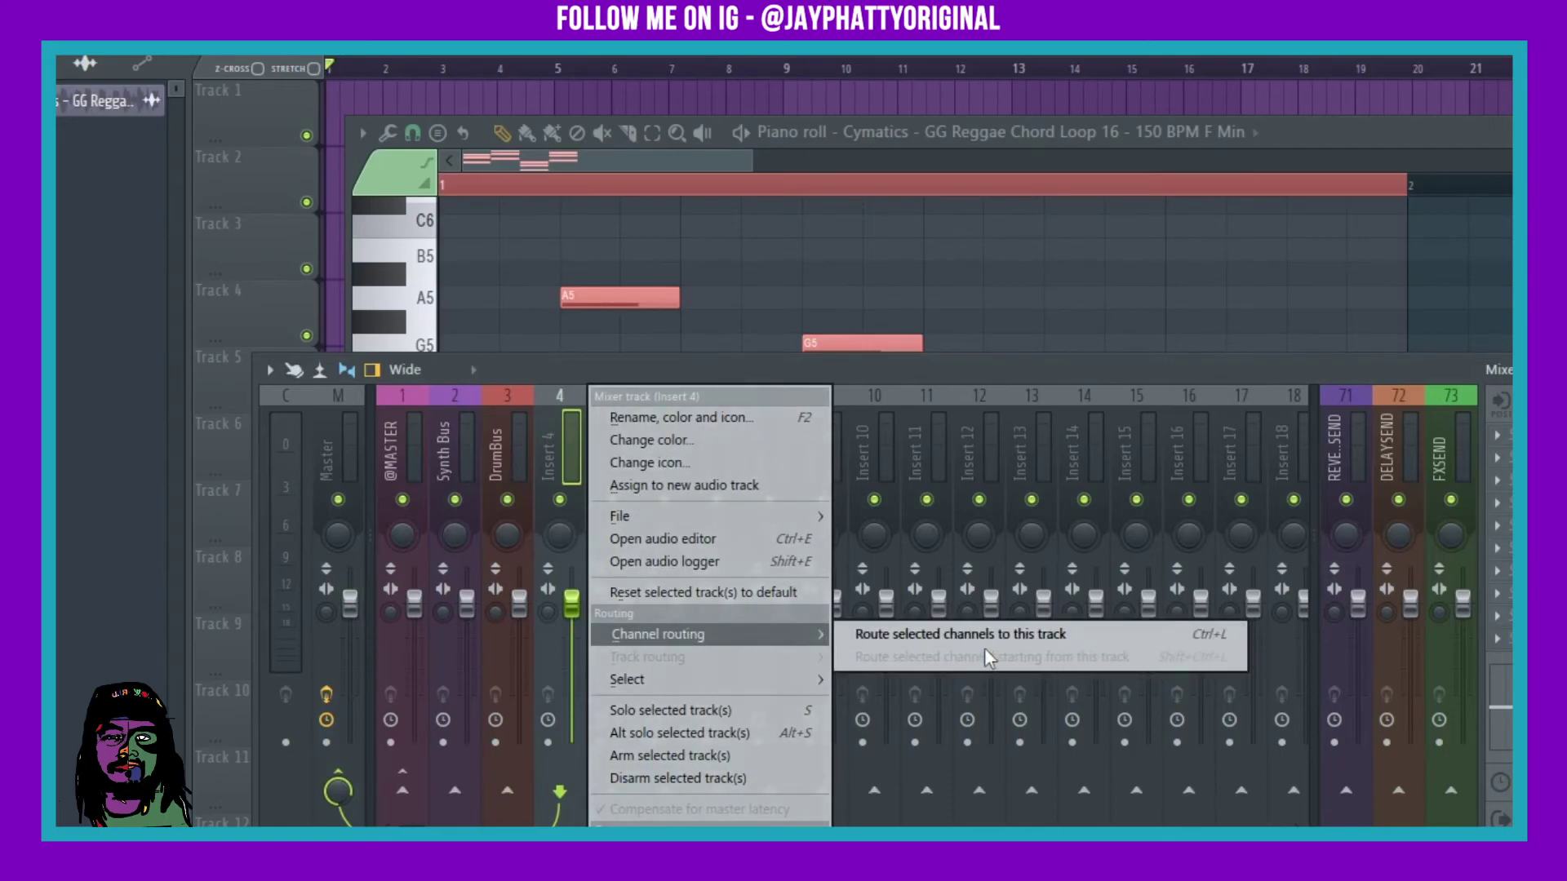
click(922, 634)
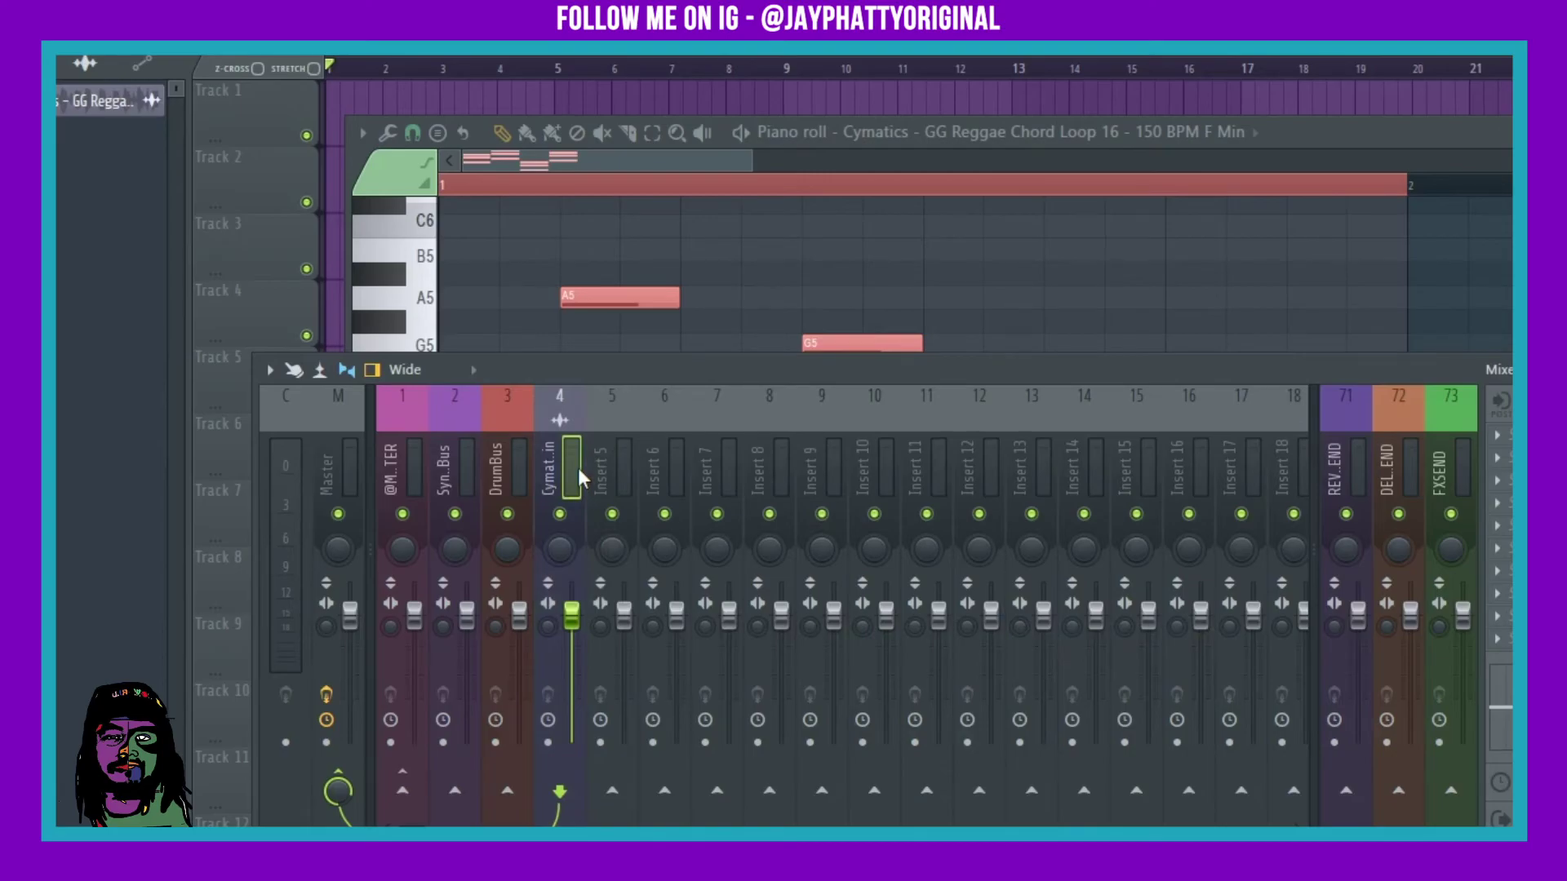
Move the Cymatics mixer track to higher-numbered slots and return it to slot 4
key(alt+Right)
key(alt+Right)
key(alt+Right)
key(alt+Right)
key(alt+Left)
key(alt+Left)
key(alt+Left)
key(alt+Left)
Step the mixer track selection through the higher-numbered inserts and back to track 4
key(Right)
key(Right)
key(Right)
key(Right)
key(Right)
key(Right)
key(Right)
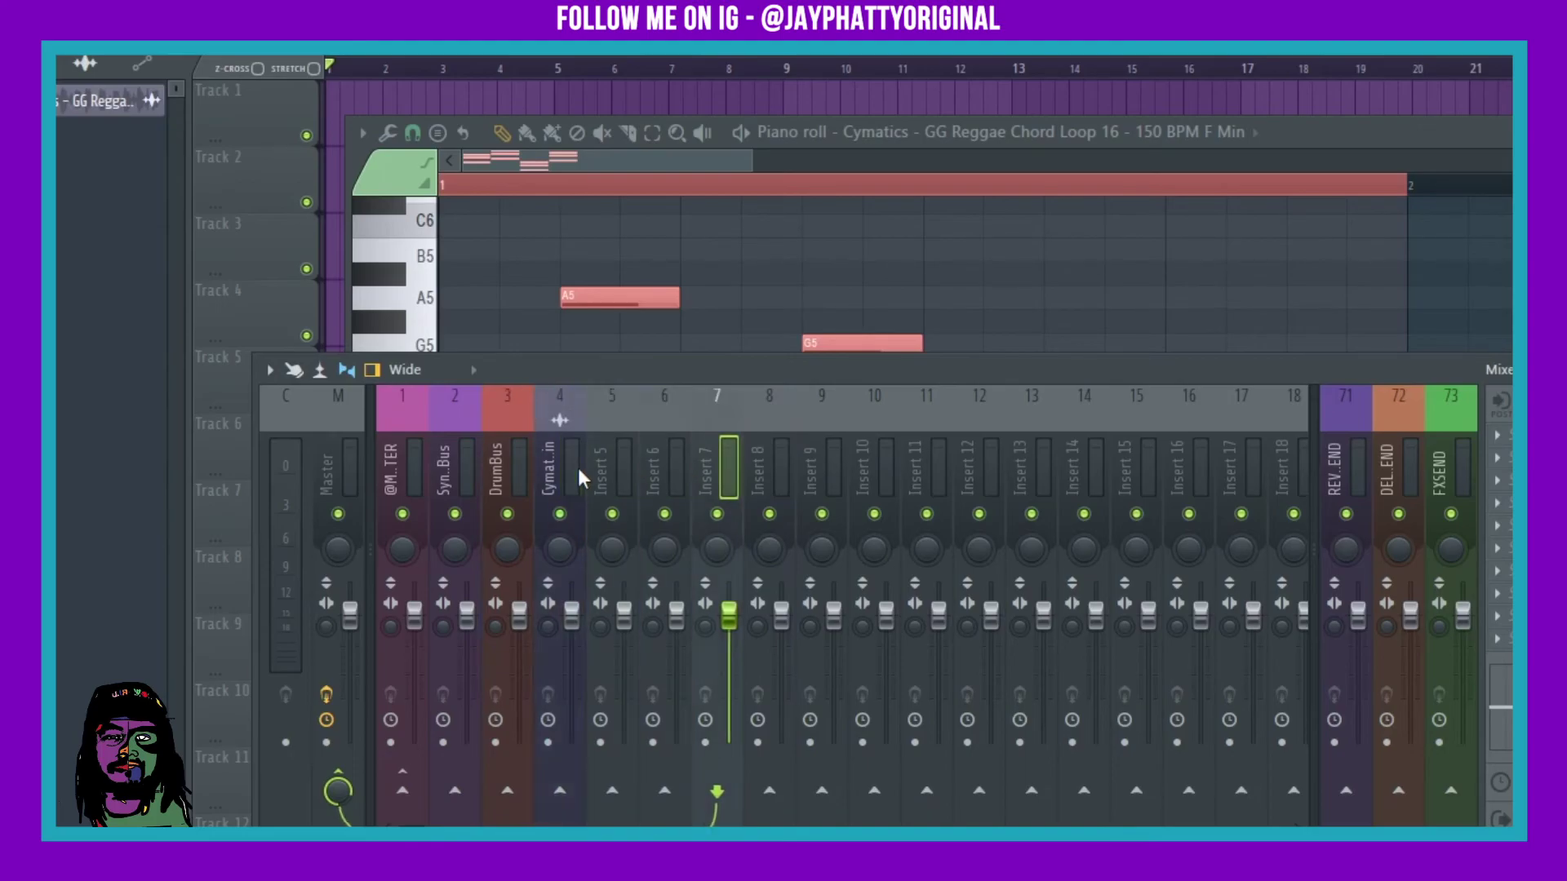
key(Left)
key(Left)
key(Left)
key(Left)
key(Left)
key(Left)
key(Left)
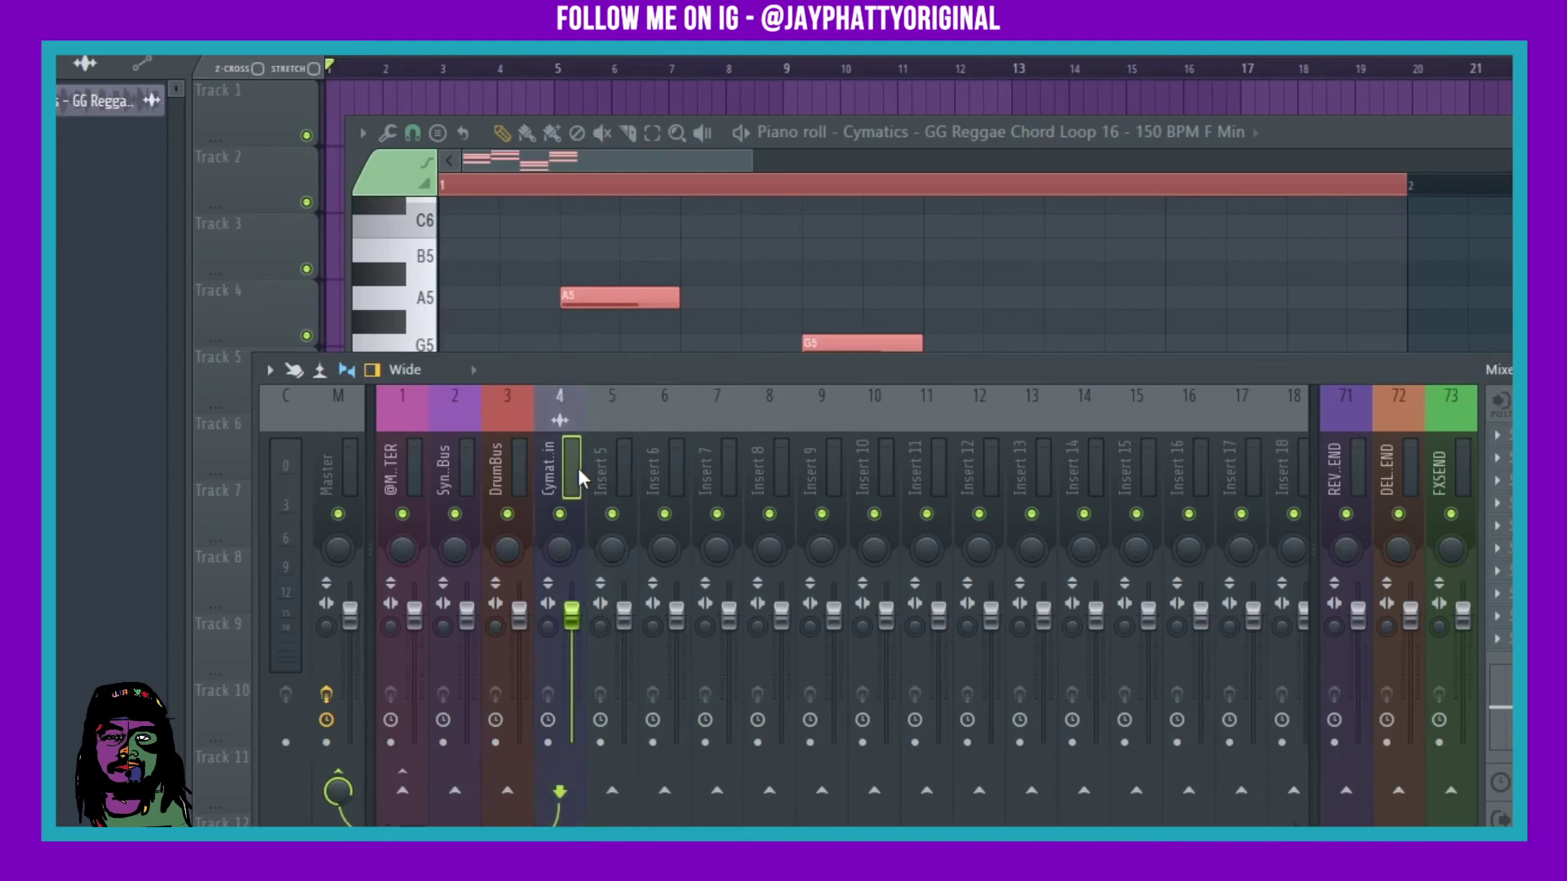